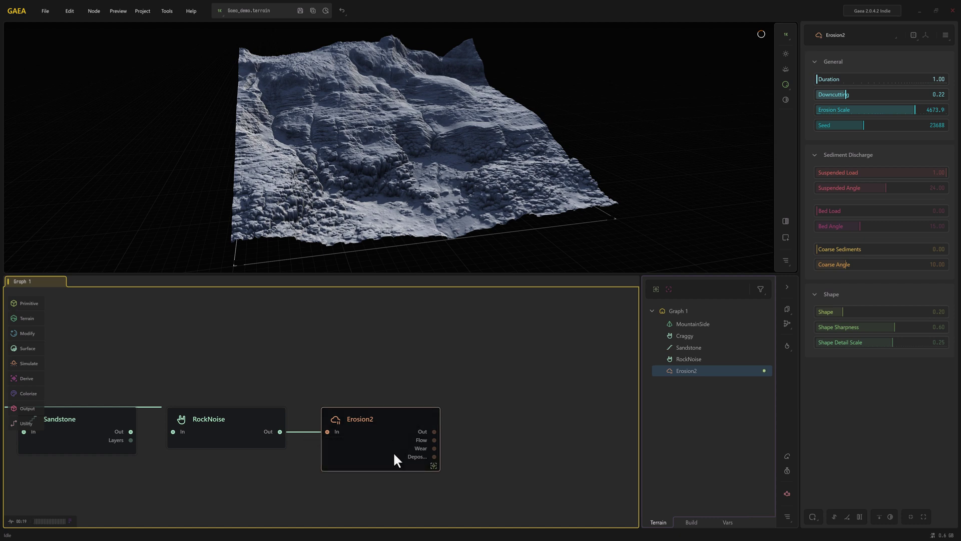
Lock the 3D preview on the Erosion2 node.
{"action": "right_click", "coordinate": [383, 431]}
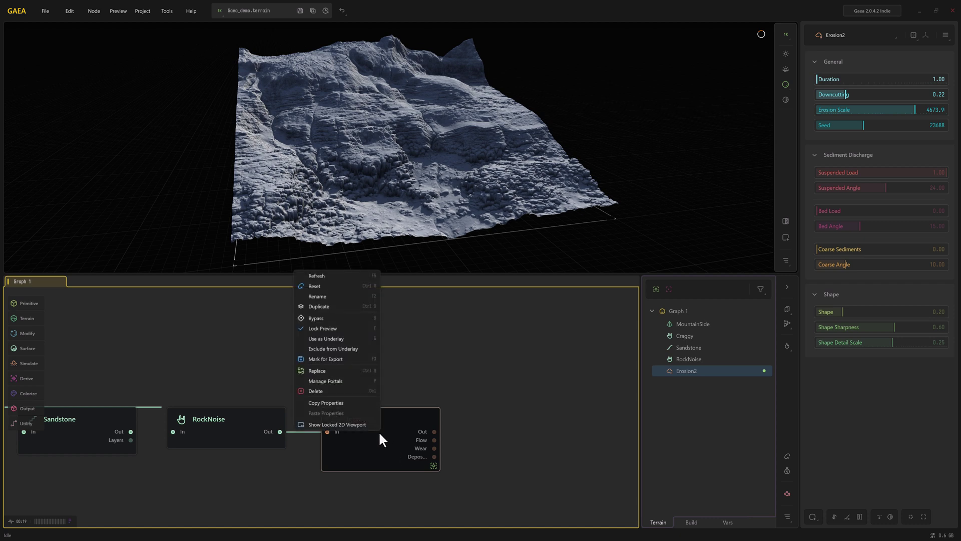
{"action": "left_click", "coordinate": [380, 325]}
{"action": "scroll", "coordinate": [410, 363], "scroll_direction": "down", "scroll_amount": 1}
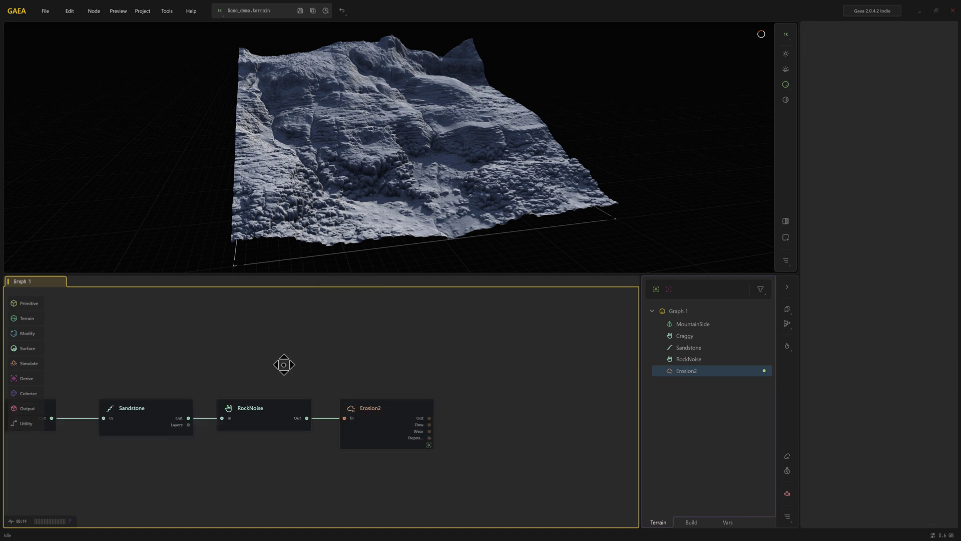
Change the MountainSide seed to 29829 for a new cliff layout.
{"action": "middle_click_drag", "start_coordinate": [281, 365], "coordinate": [475, 364]}
{"action": "left_click", "coordinate": [204, 417]}
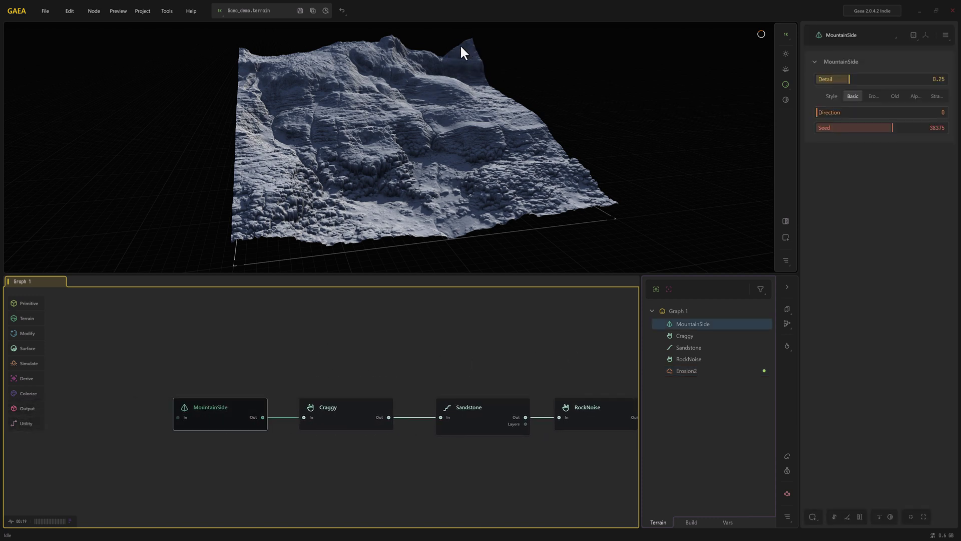
{"action": "left_click", "coordinate": [863, 128]}
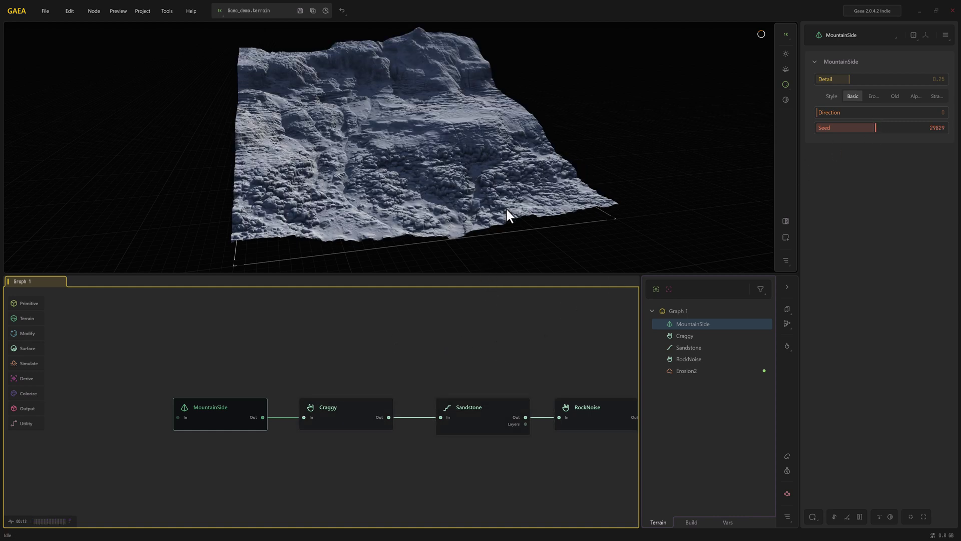
{"action": "mouse_move", "coordinate": [480, 228]}
{"action": "left_mouse_down"}
{"action": "mouse_move", "coordinate": [466, 221]}
{"action": "mouse_move", "coordinate": [491, 242]}
{"action": "left_mouse_up"}
{"action": "middle_click_drag", "start_coordinate": [553, 360], "coordinate": [288, 350]}
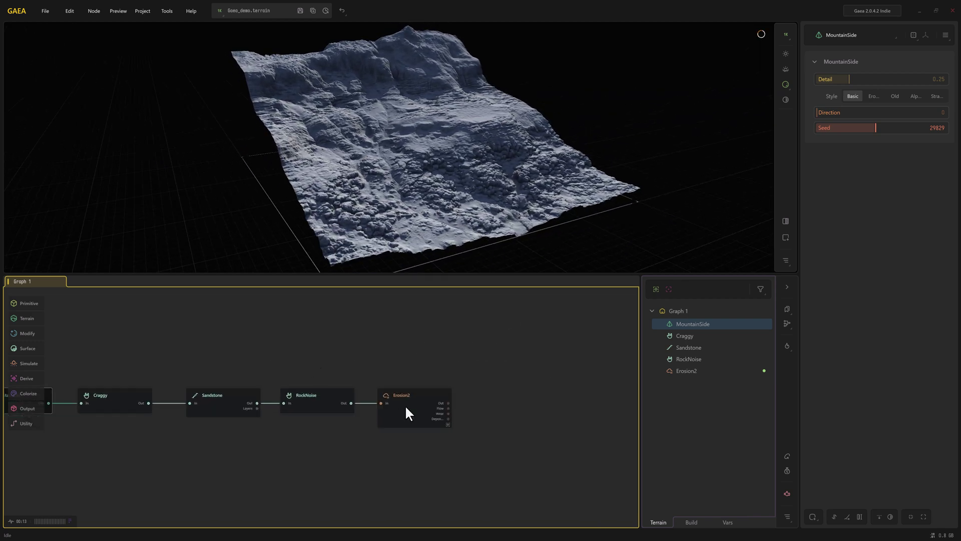
Add a Clip node wired to Erosion2's output.
{"action": "left_click", "coordinate": [420, 413]}
{"action": "scroll", "coordinate": [441, 400], "scroll_direction": "up", "scroll_amount": 3}
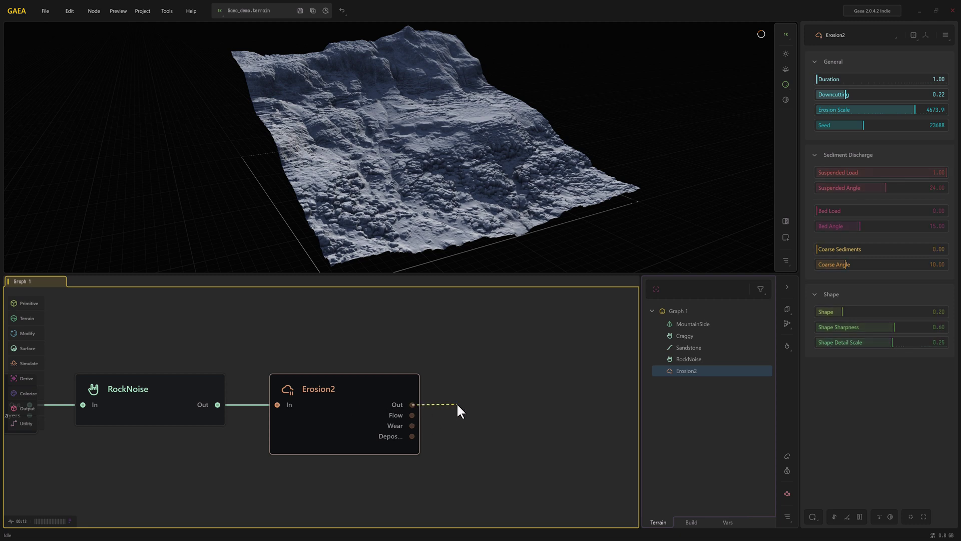
{"action": "left_click_drag", "start_coordinate": [457, 404], "coordinate": [458, 405]}
{"action": "type", "text": "clip"}
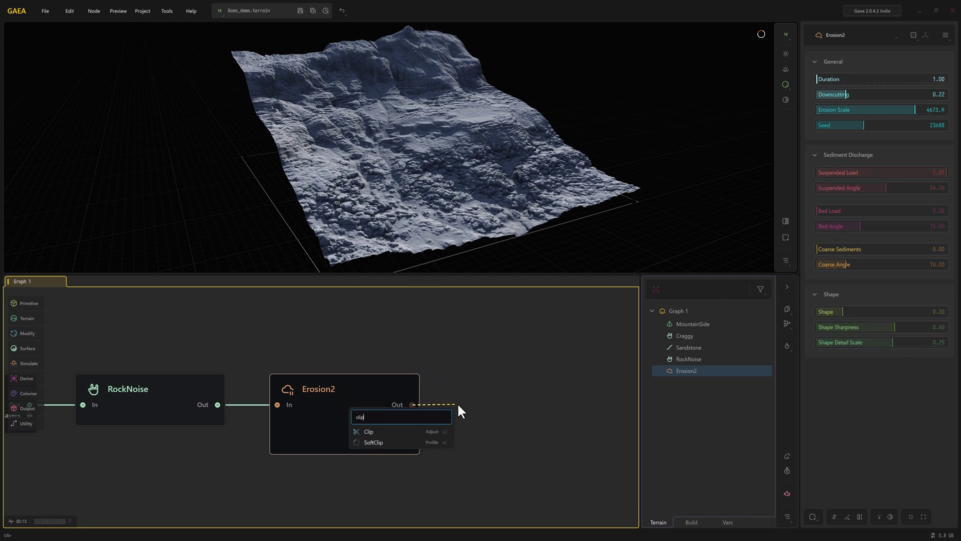
{"action": "left_click", "coordinate": [377, 430]}
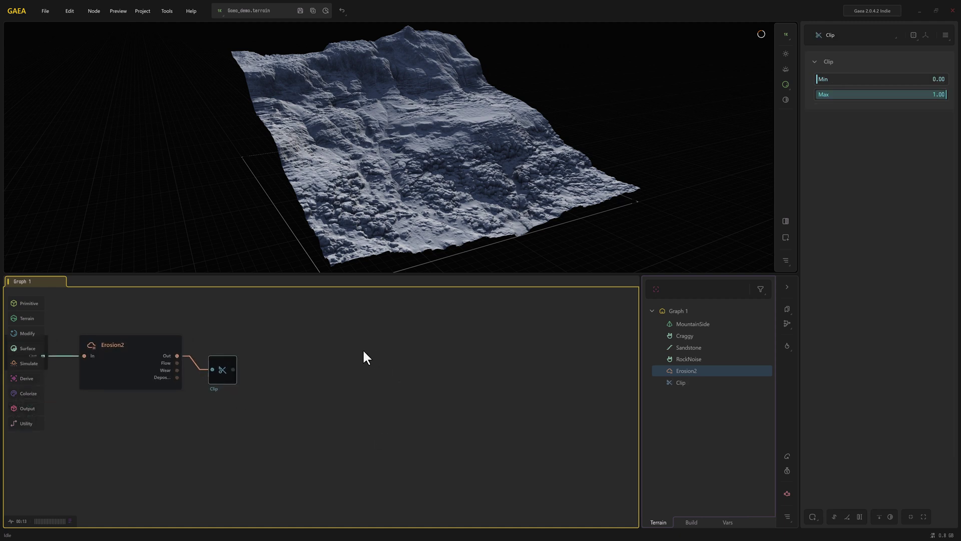
{"action": "left_click_drag", "start_coordinate": [225, 357], "coordinate": [230, 341]}
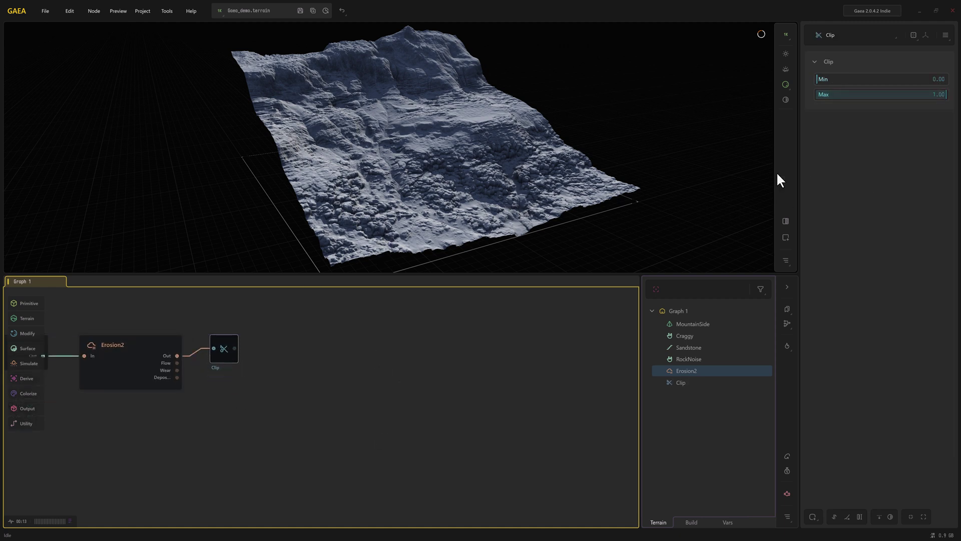
Raise the Clip Min to 0.14, leaving Max at 1.00.
{"action": "left_click", "coordinate": [821, 80]}
{"action": "left_click_drag", "start_coordinate": [820, 79], "coordinate": [830, 79]}
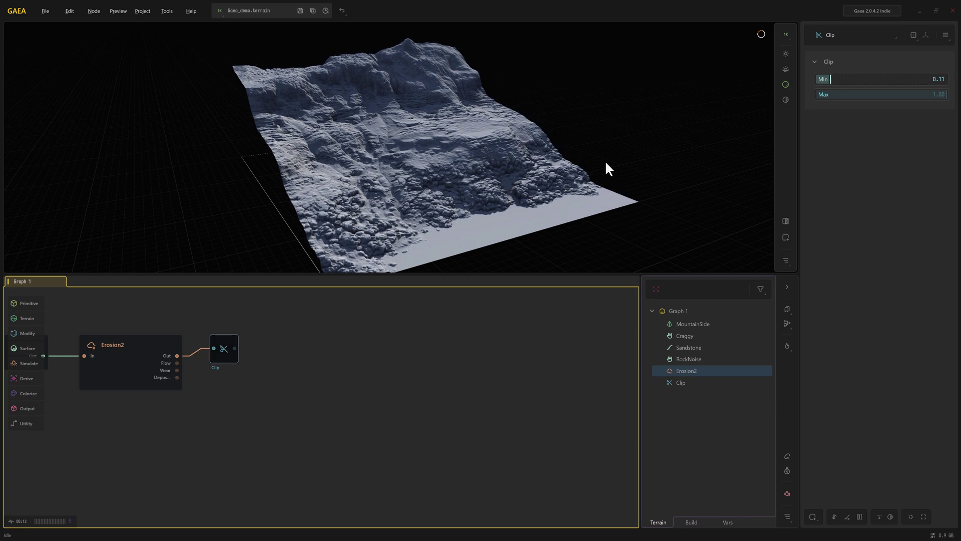
{"action": "scroll", "coordinate": [605, 160], "scroll_direction": "down", "scroll_amount": 2}
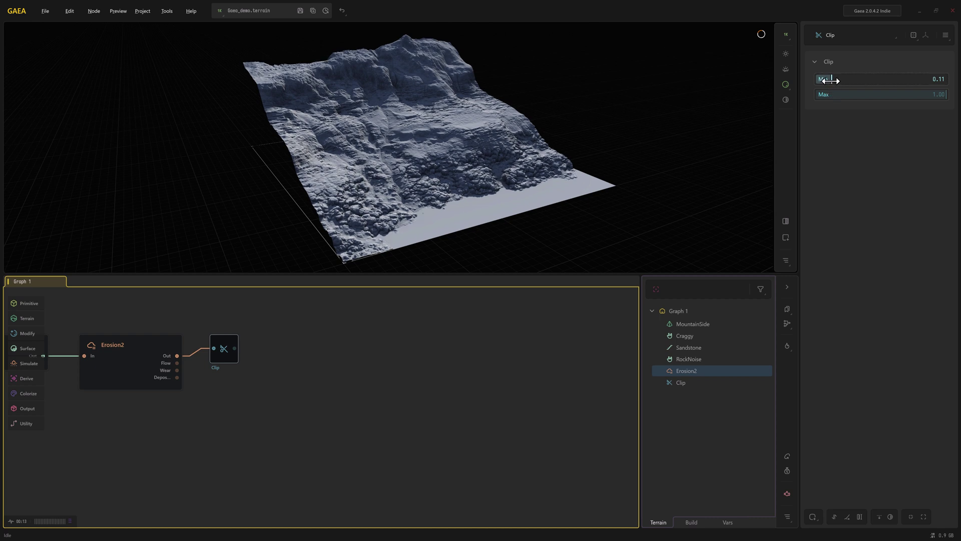
{"action": "left_click_drag", "start_coordinate": [830, 80], "coordinate": [833, 80]}
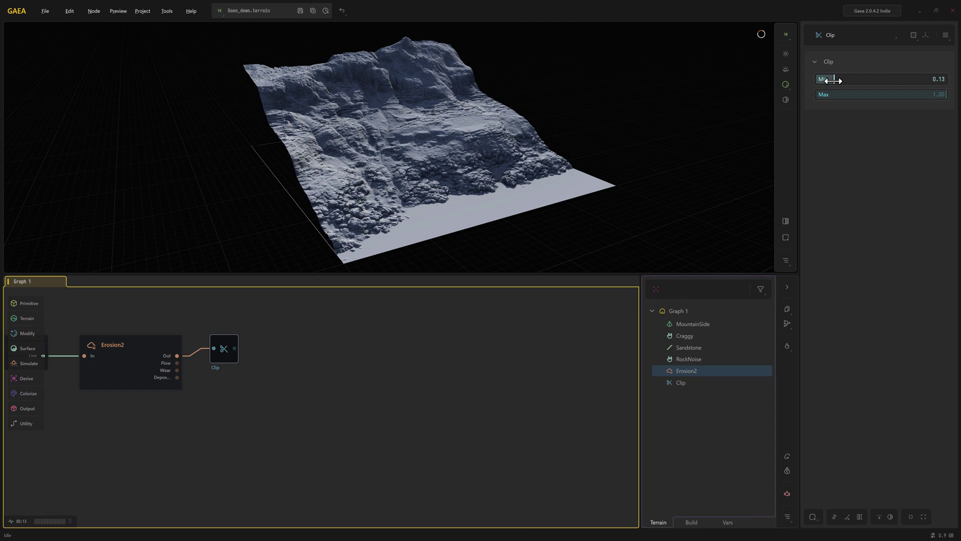
{"action": "left_click_drag", "start_coordinate": [833, 80], "coordinate": [834, 80]}
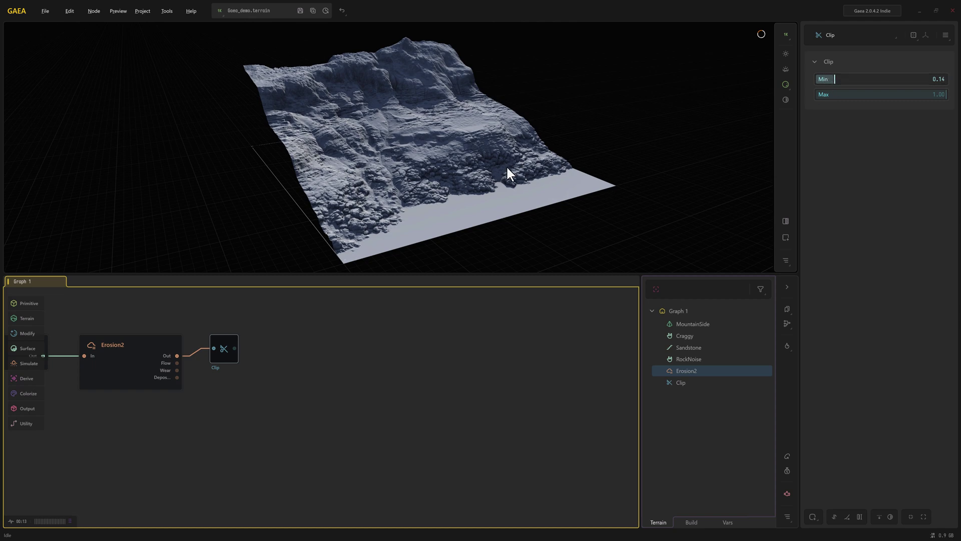
{"action": "mouse_move", "coordinate": [507, 168]}
{"action": "left_mouse_down"}
{"action": "mouse_move", "coordinate": [485, 190]}
{"action": "mouse_move", "coordinate": [486, 173]}
{"action": "mouse_move", "coordinate": [497, 172]}
{"action": "left_mouse_up"}
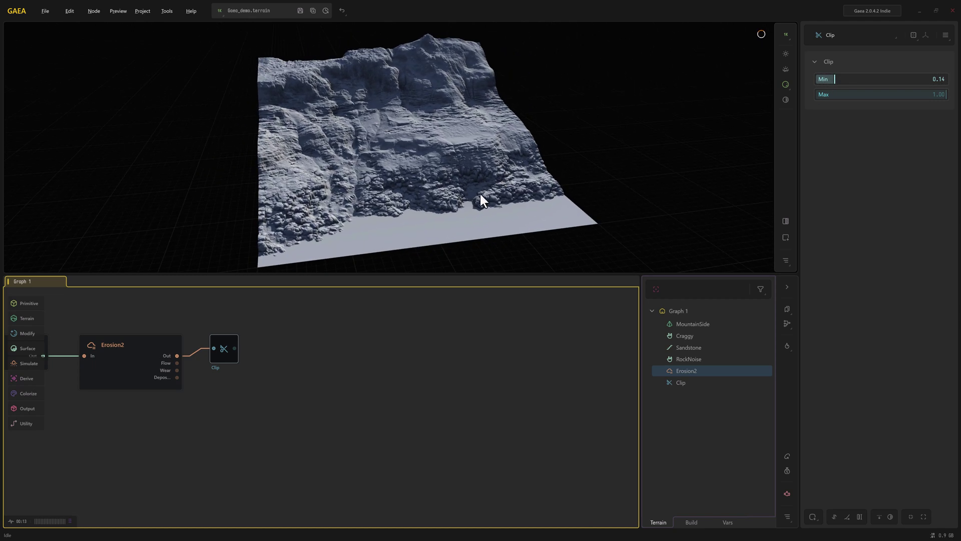
{"action": "left_click_drag", "start_coordinate": [226, 341], "coordinate": [224, 341]}
{"action": "middle_click_drag", "start_coordinate": [273, 386], "coordinate": [287, 408]}
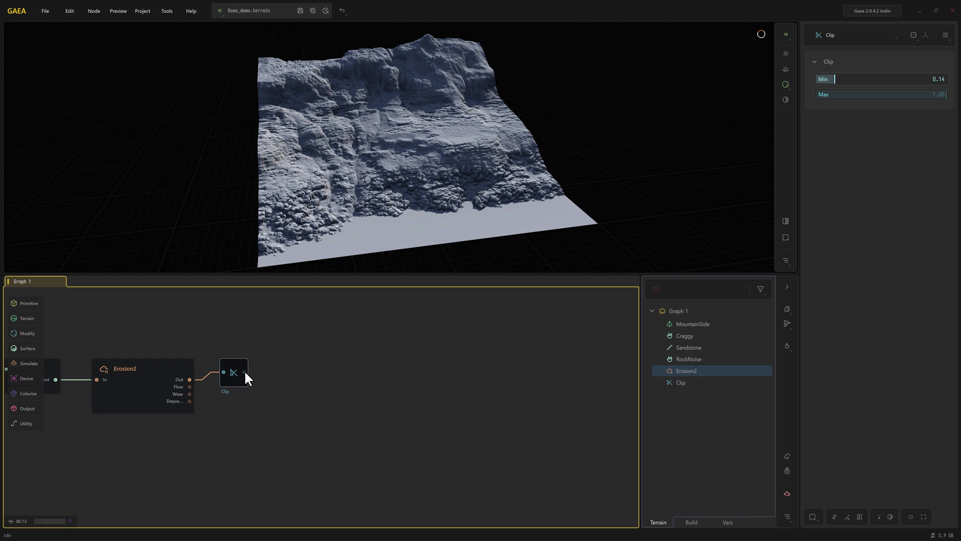
Add a Mesher node fed by the Clip output.
{"action": "left_click_drag", "start_coordinate": [244, 372], "coordinate": [286, 329]}
{"action": "type", "text": "mesh"}
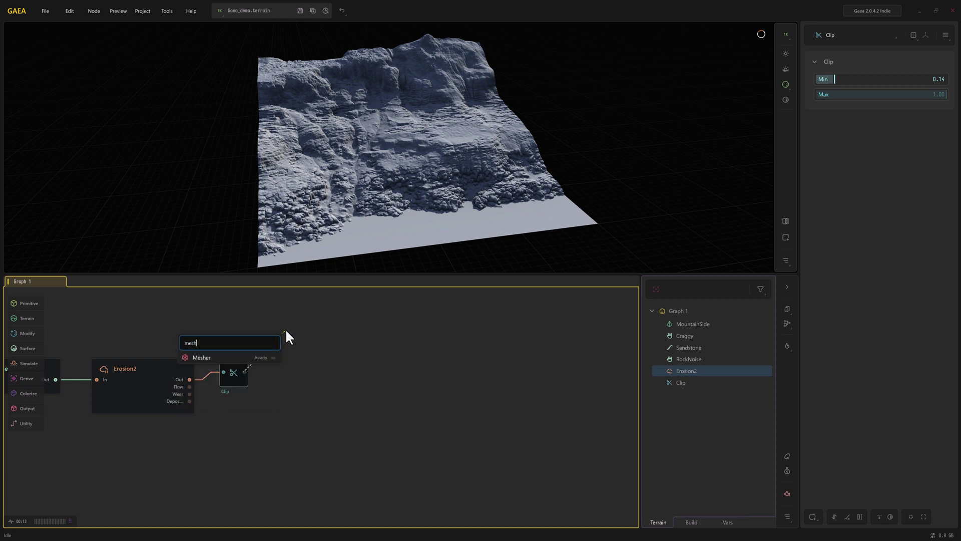
{"action": "left_click", "coordinate": [207, 357]}
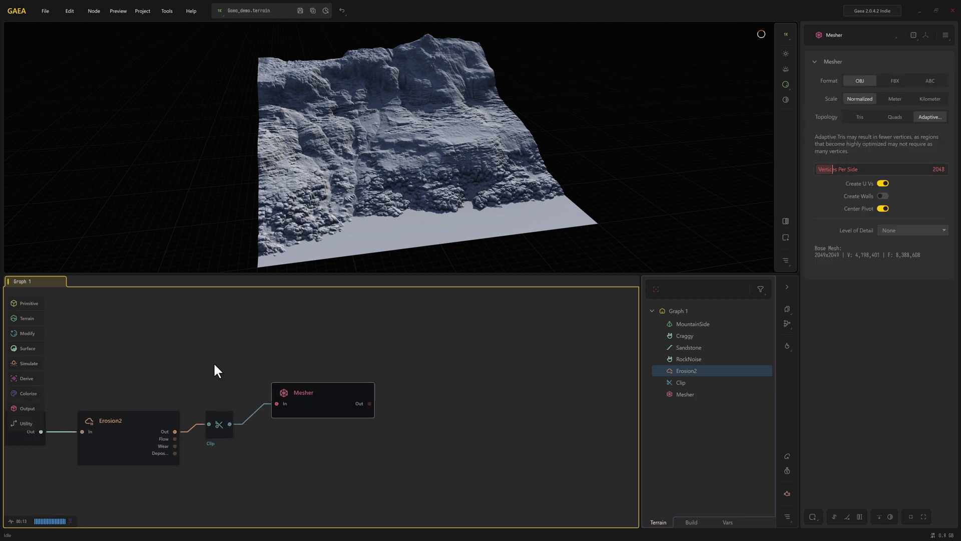
{"action": "left_click_drag", "start_coordinate": [309, 392], "coordinate": [313, 365]}
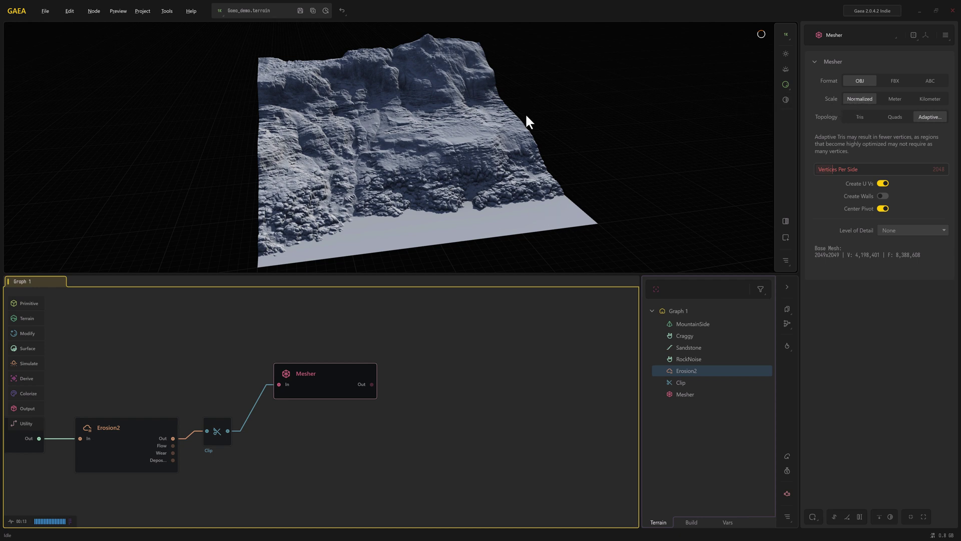
{"action": "left_click_drag", "start_coordinate": [526, 116], "coordinate": [568, 201]}
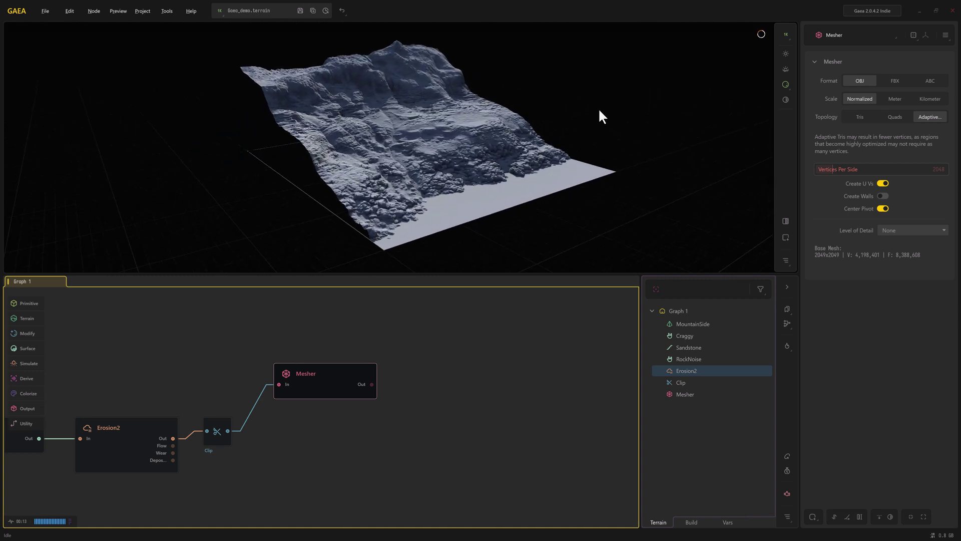
Set the Mesher scale to Meter, keeping OBJ output.
{"action": "left_click", "coordinate": [893, 100]}
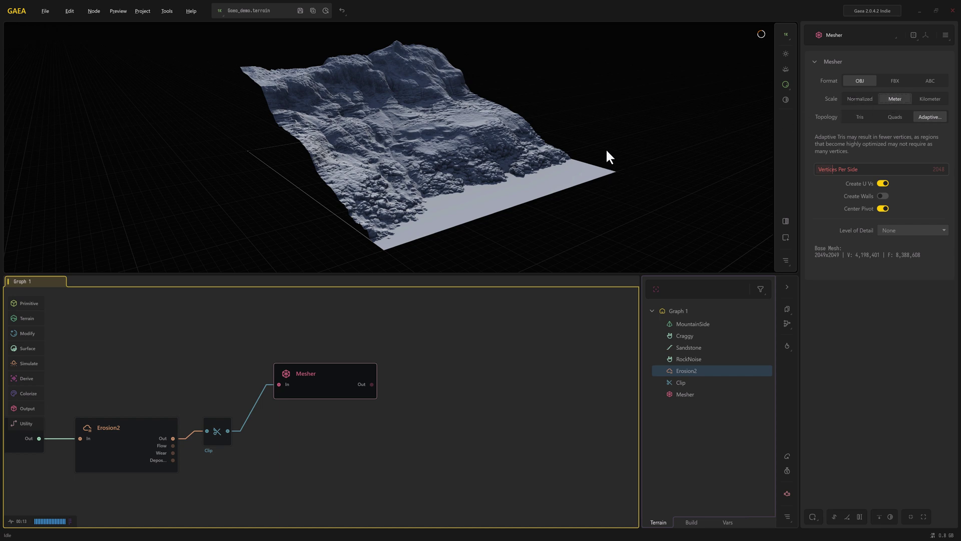
{"action": "key", "text": "alt"}
{"action": "key", "text": "alt"}
{"action": "left_click_drag", "start_coordinate": [455, 183], "coordinate": [514, 182]}
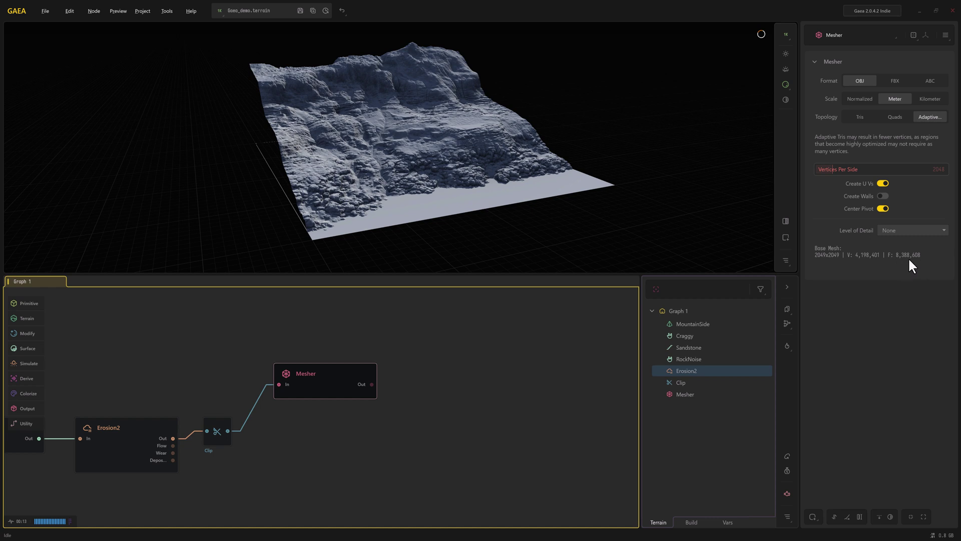
{"action": "left_click_drag", "start_coordinate": [561, 190], "coordinate": [486, 190]}
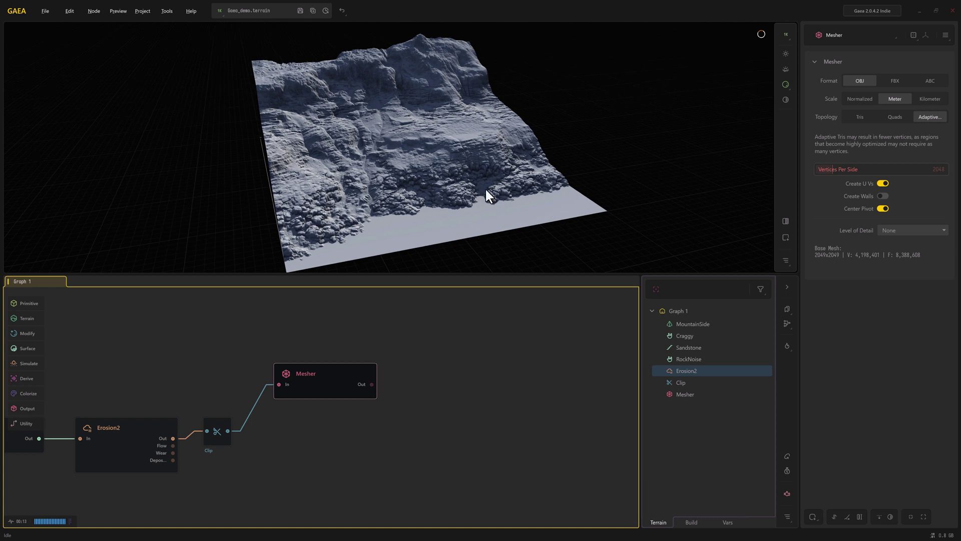
Rename the Mesher node to wall_demo_high.
{"action": "right_click", "coordinate": [311, 368]}
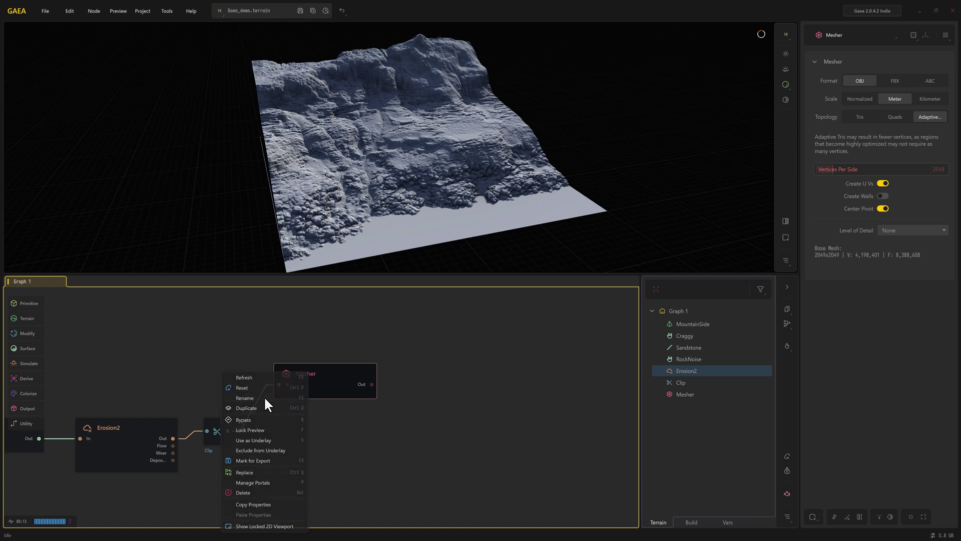
{"action": "left_click", "coordinate": [265, 398]}
{"action": "type", "text": "wall"}
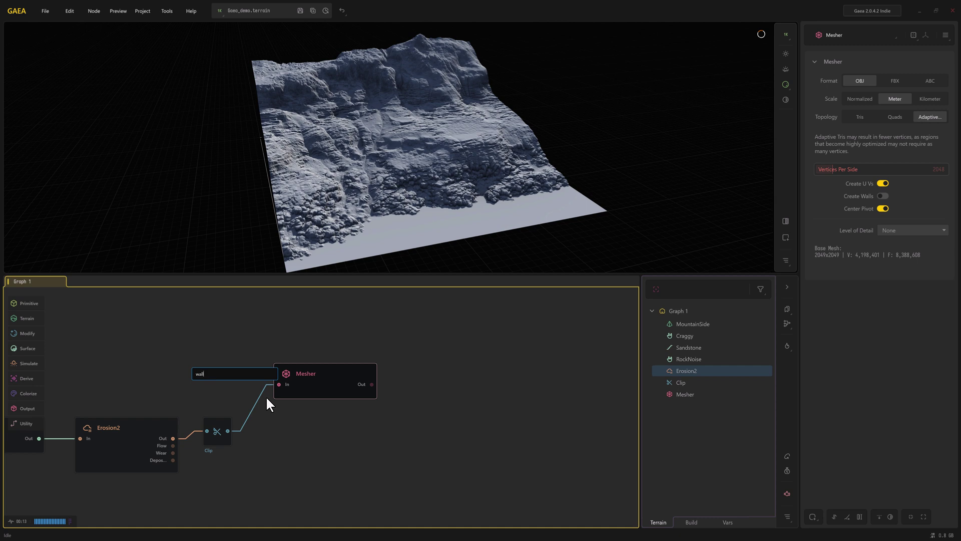
{"action": "type", "text": "_demo_high"}
{"action": "key", "text": "Return"}
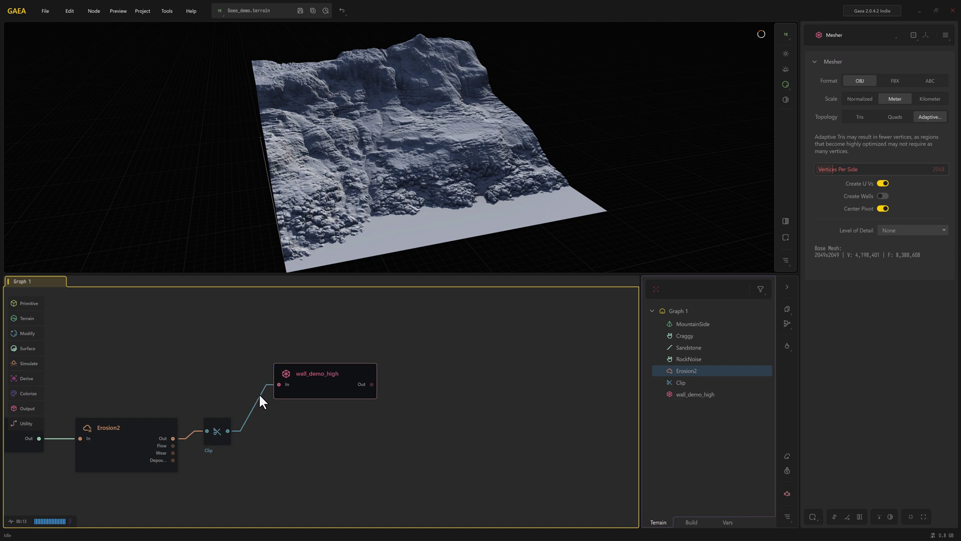
{"action": "left_click_drag", "start_coordinate": [301, 381], "coordinate": [302, 369]}
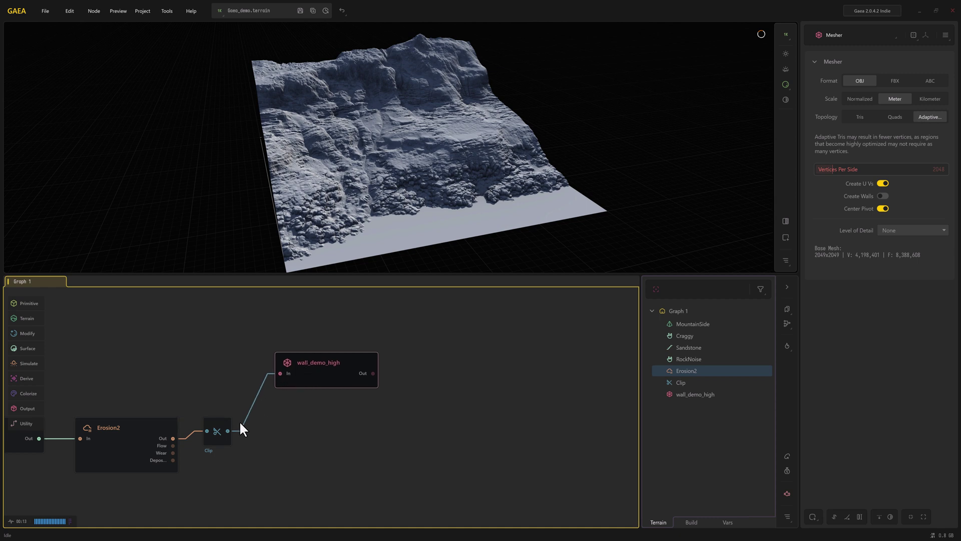
Add a second Mesher fed by Clip and name it Wall_demo_low.
{"action": "left_click_drag", "start_coordinate": [228, 430], "coordinate": [315, 432]}
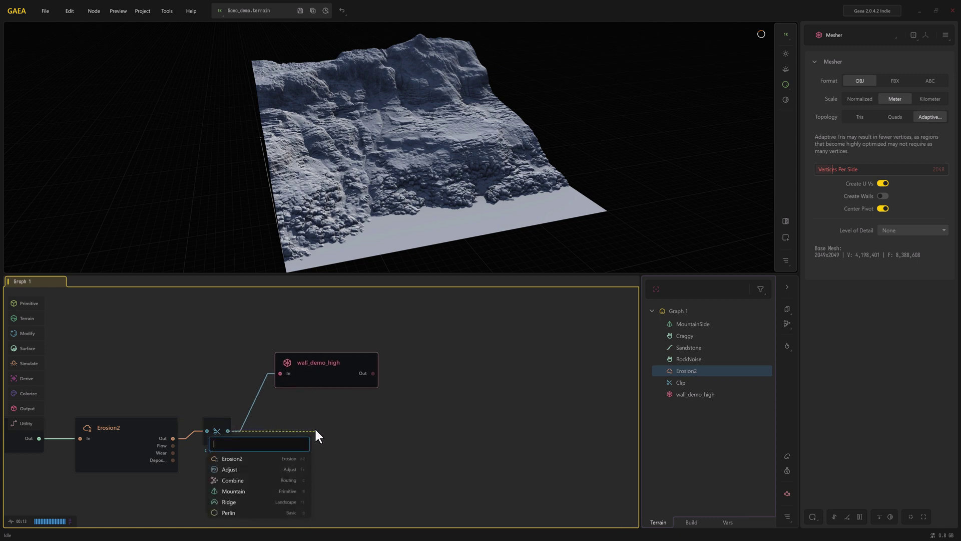
{"action": "type", "text": "mesher"}
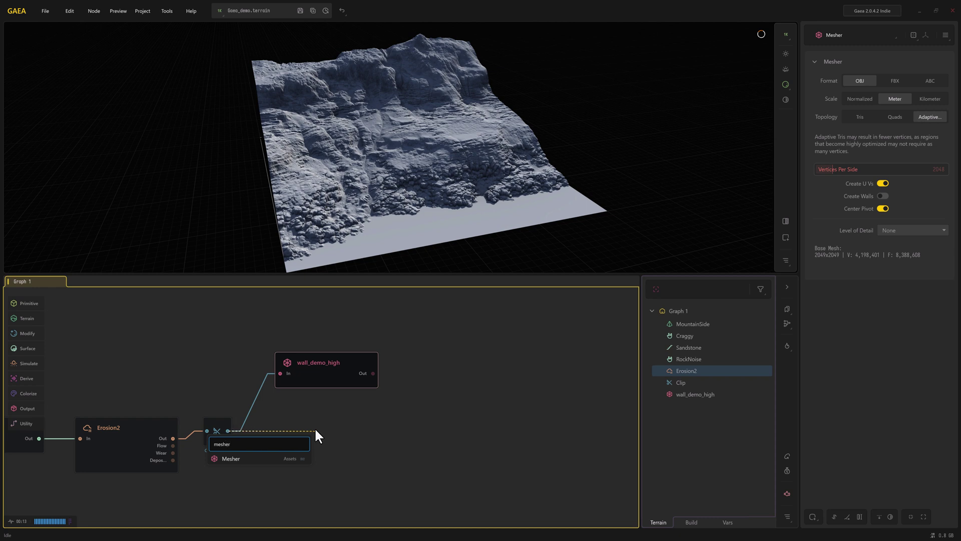
{"action": "left_click", "coordinate": [229, 458]}
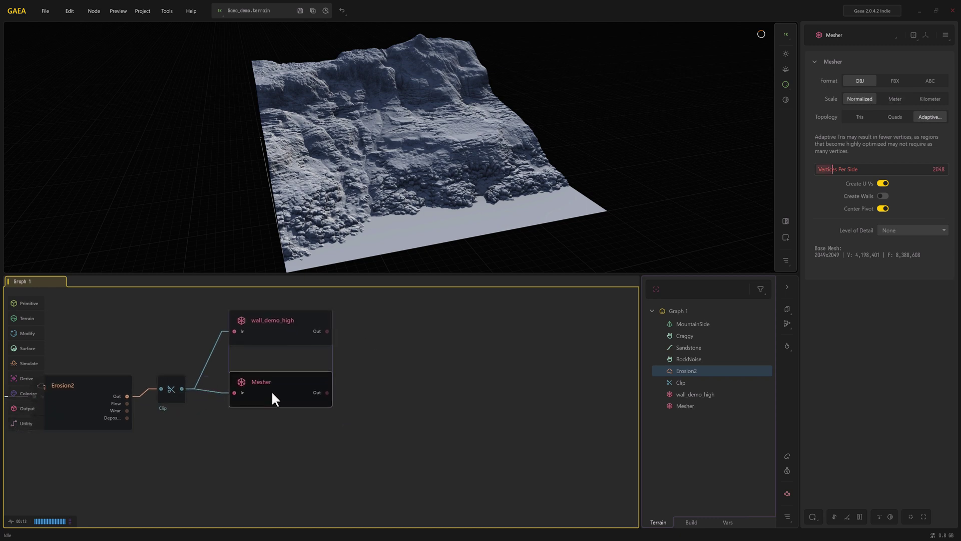
{"action": "right_click", "coordinate": [260, 377]}
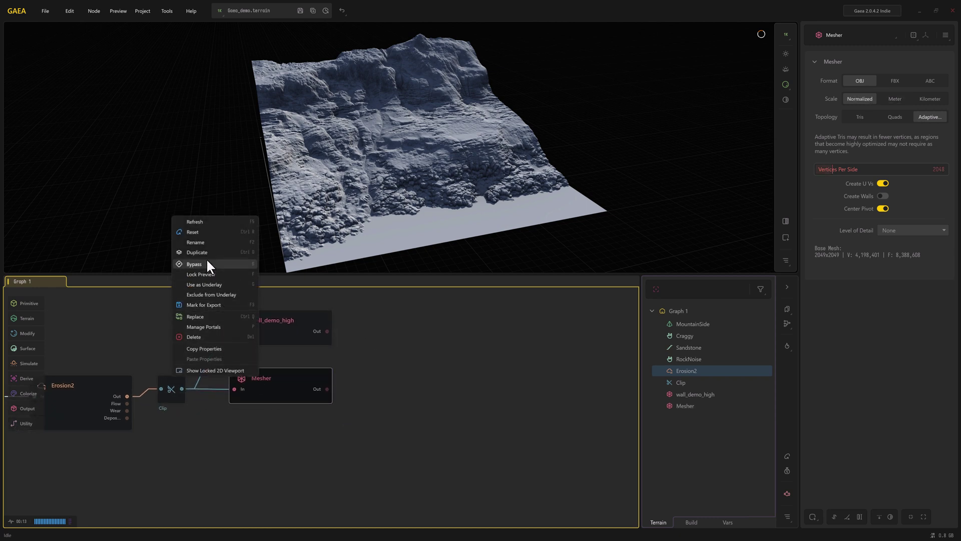
{"action": "left_click", "coordinate": [203, 242]}
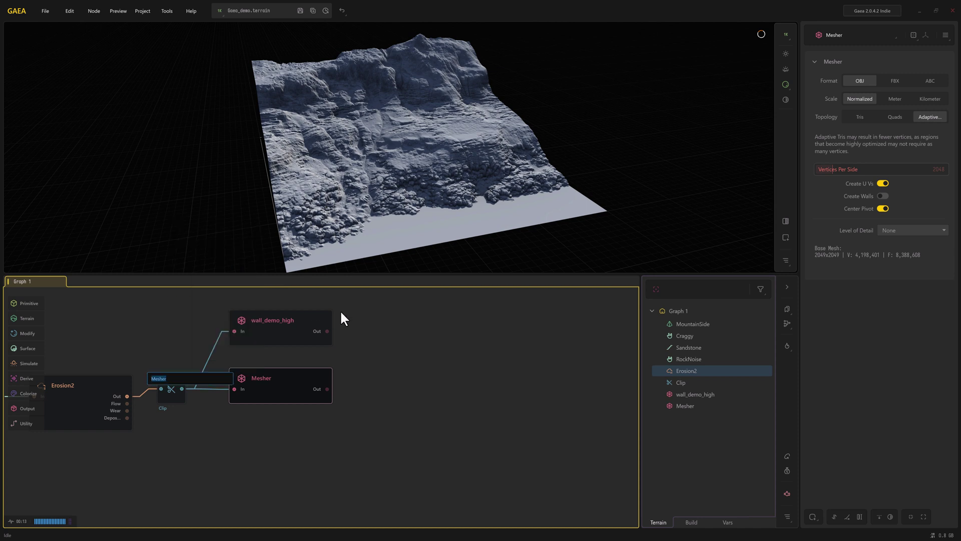
{"action": "type", "text": "Wall_demo_low"}
{"action": "key", "text": "Return"}
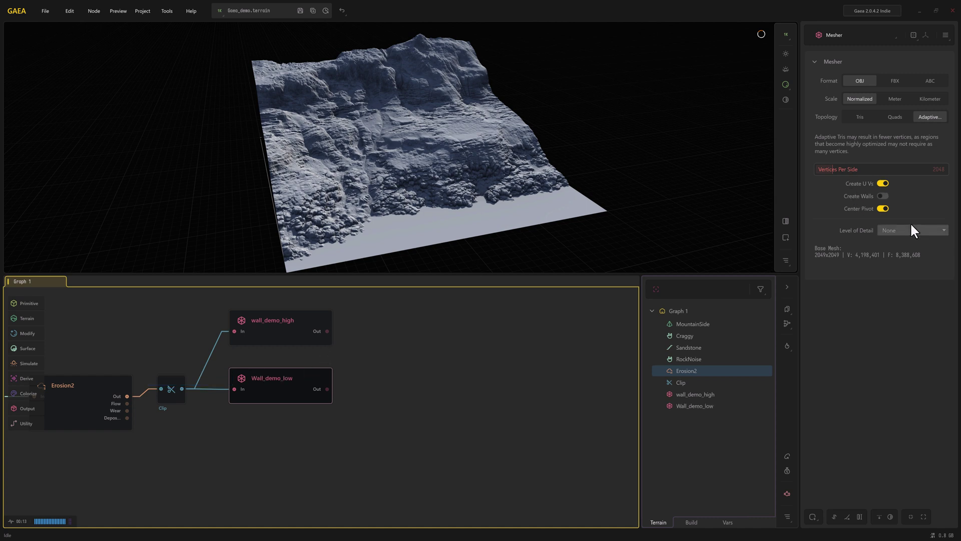
Set Wall_demo_low's Vertices Per Side to 256.
{"action": "double_click", "coordinate": [826, 166]}
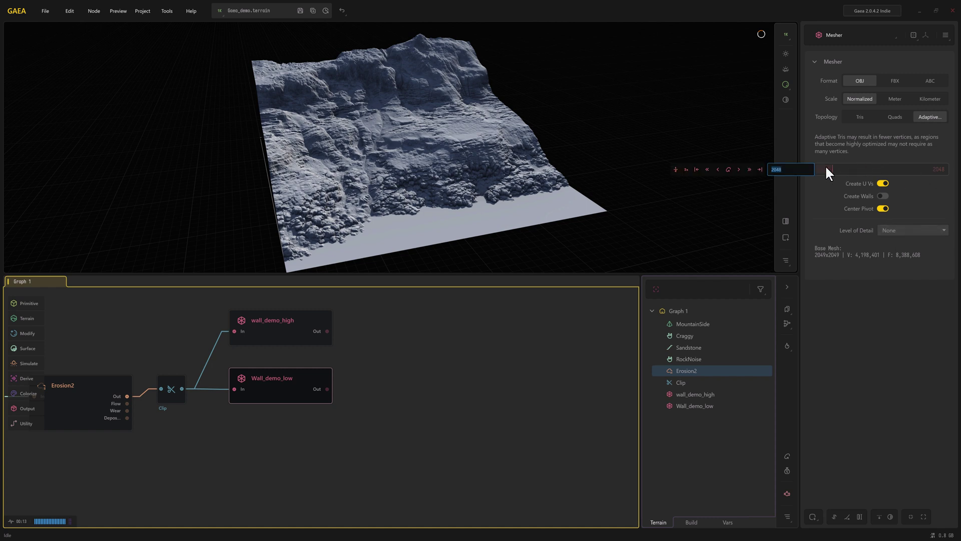
{"action": "type", "text": "256"}
{"action": "key", "text": "Return"}
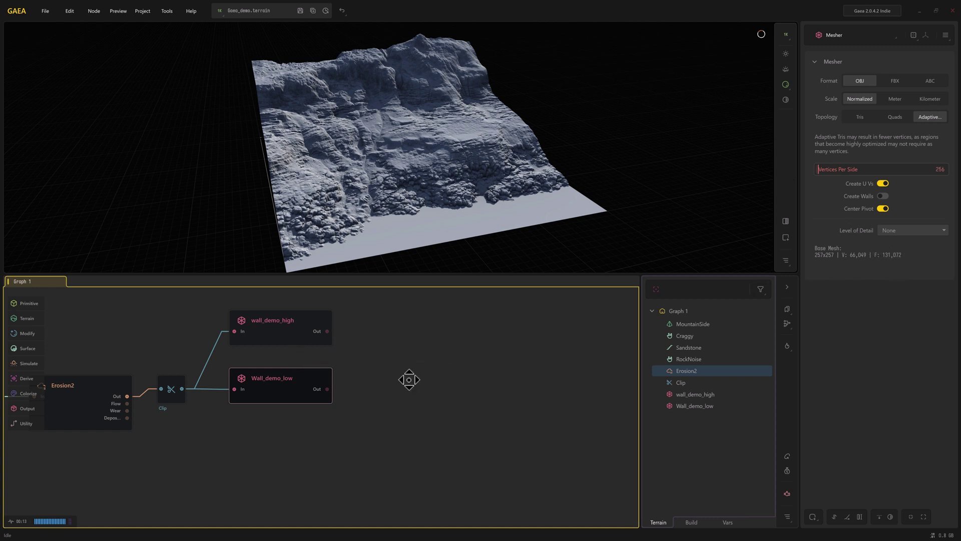
Mark wall_demo_high and Wall_demo_low for export and review the build list.
{"action": "middle_click_drag", "start_coordinate": [409, 380], "coordinate": [487, 396]}
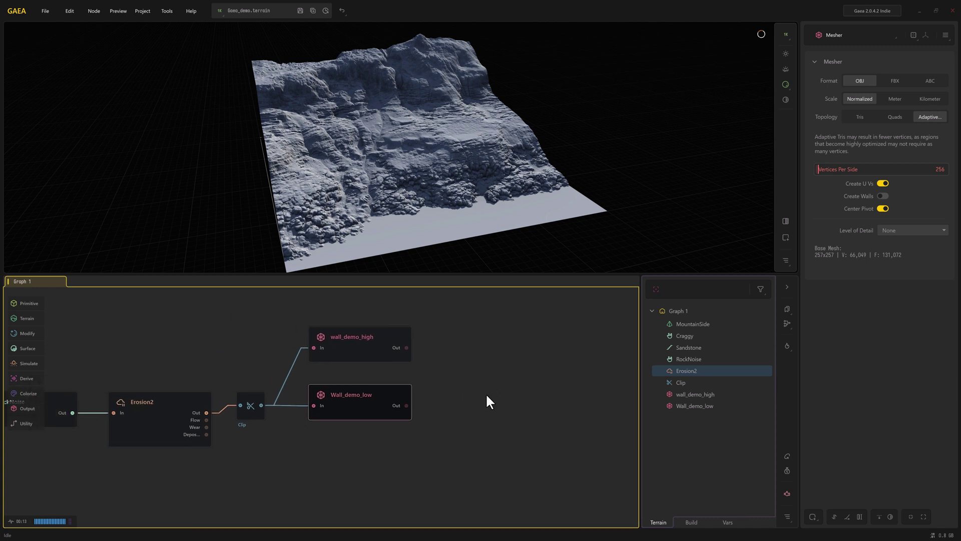
{"action": "left_click", "coordinate": [378, 351]}
{"action": "right_click", "coordinate": [377, 349]}
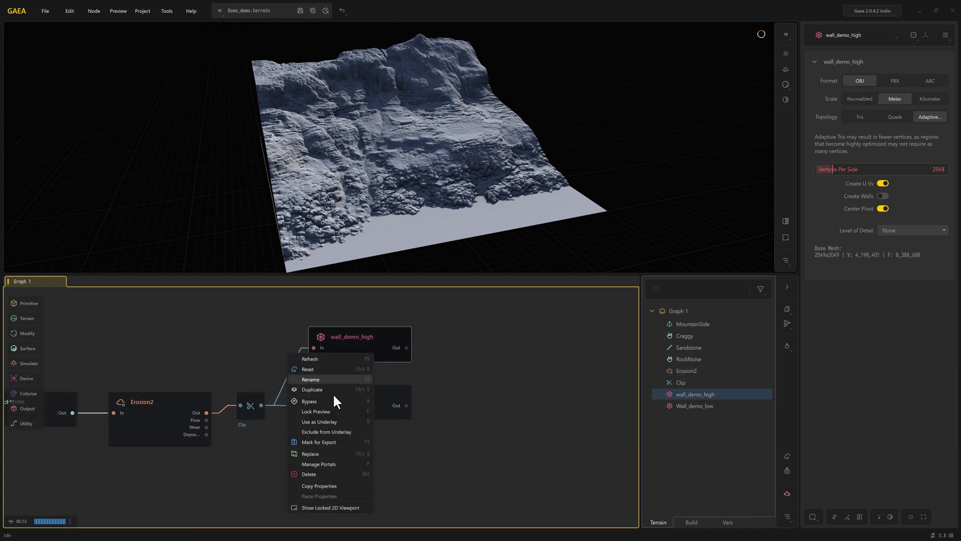
{"action": "left_click", "coordinate": [323, 440]}
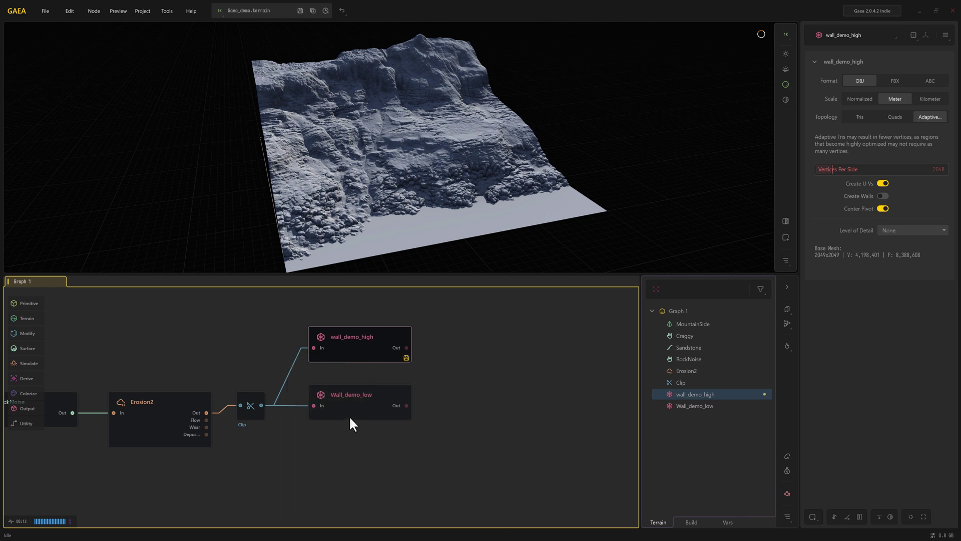
{"action": "left_click", "coordinate": [351, 415]}
{"action": "right_click", "coordinate": [352, 410]}
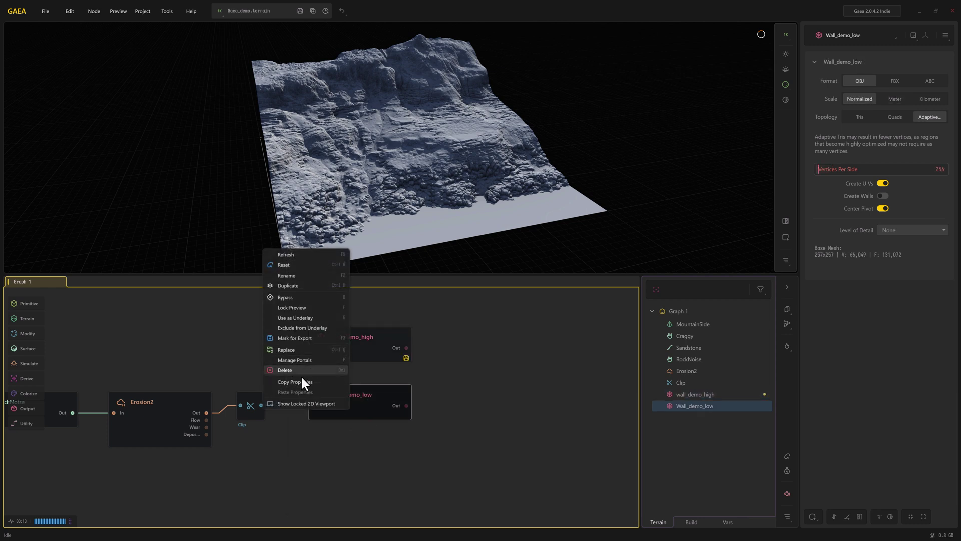
{"action": "left_click", "coordinate": [293, 338]}
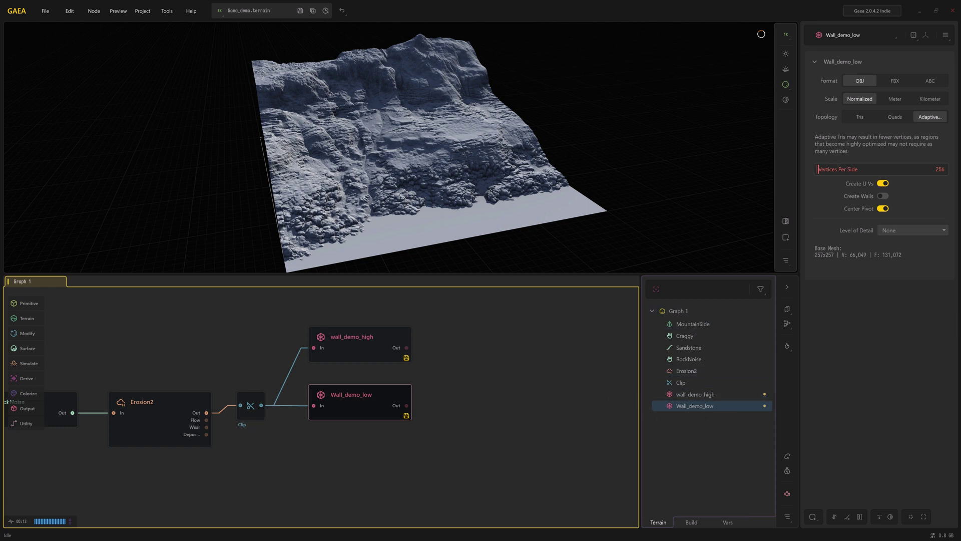
{"action": "left_click", "coordinate": [690, 521]}
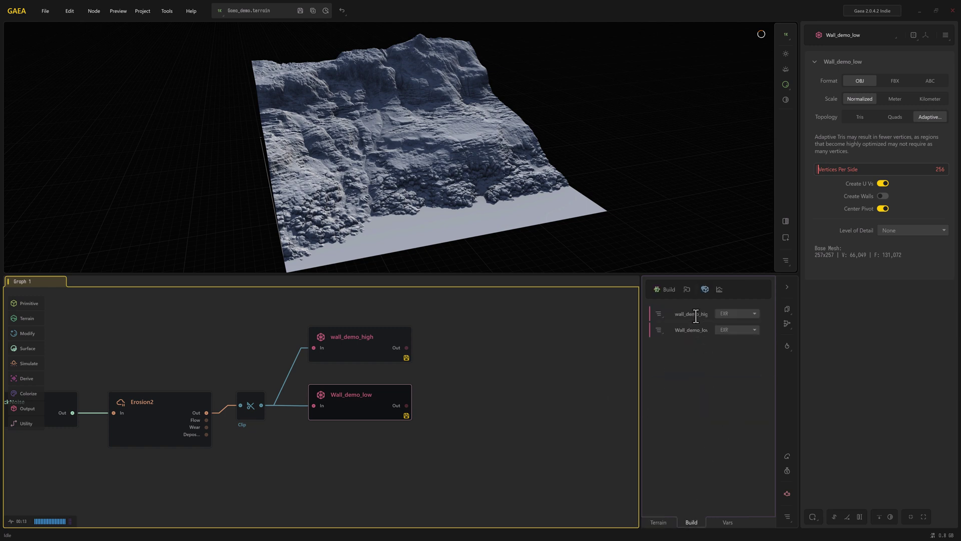
{"action": "left_click_drag", "start_coordinate": [639, 342], "coordinate": [618, 339]}
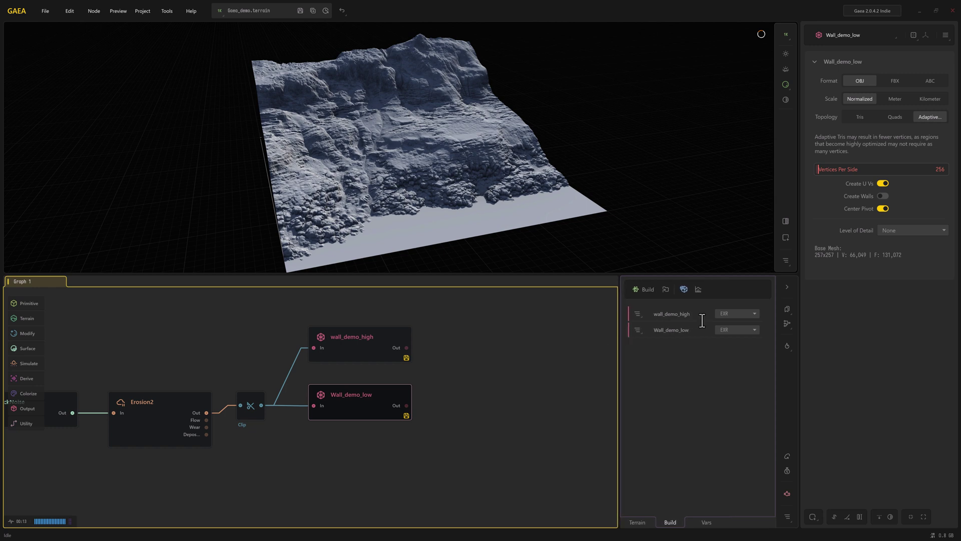
Rename wall_demo_high to Wall_demo_high.
{"action": "left_click", "coordinate": [336, 336]}
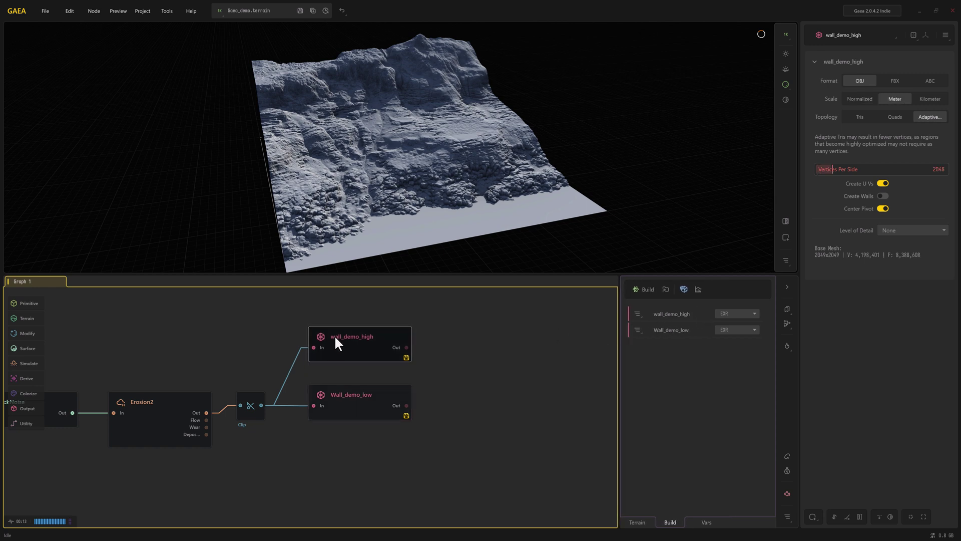
{"action": "right_click", "coordinate": [334, 335]}
{"action": "left_click", "coordinate": [271, 366]}
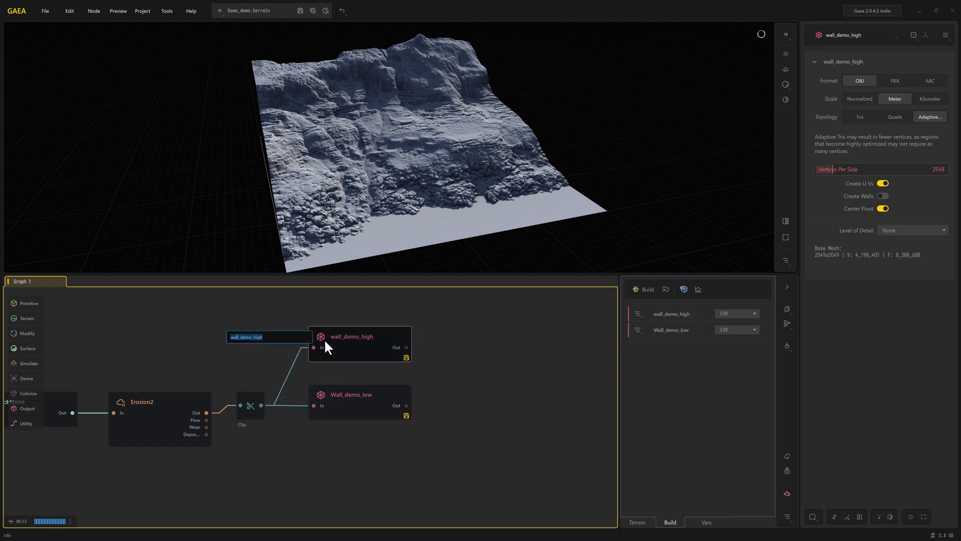
{"action": "type", "text": "Wall_demo_high"}
{"action": "key", "text": "Return"}
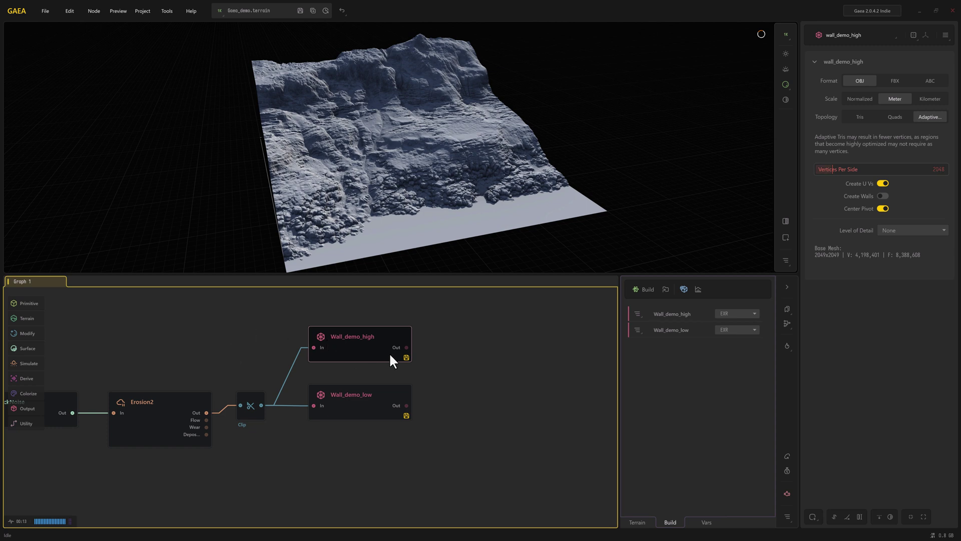
{"action": "left_click", "coordinate": [384, 398]}
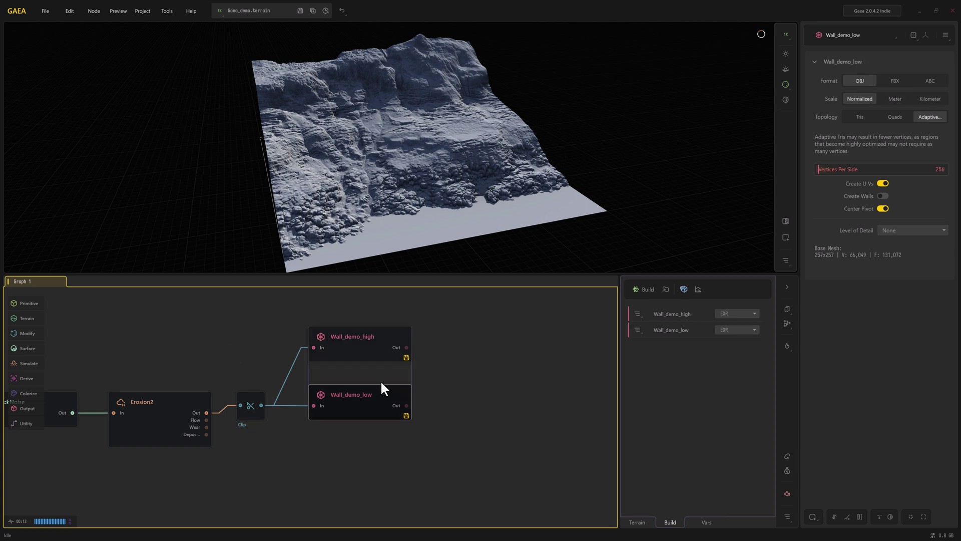
Add a SatMap node connected to the Clip output.
{"action": "scroll", "coordinate": [279, 440], "scroll_direction": "down", "scroll_amount": 2}
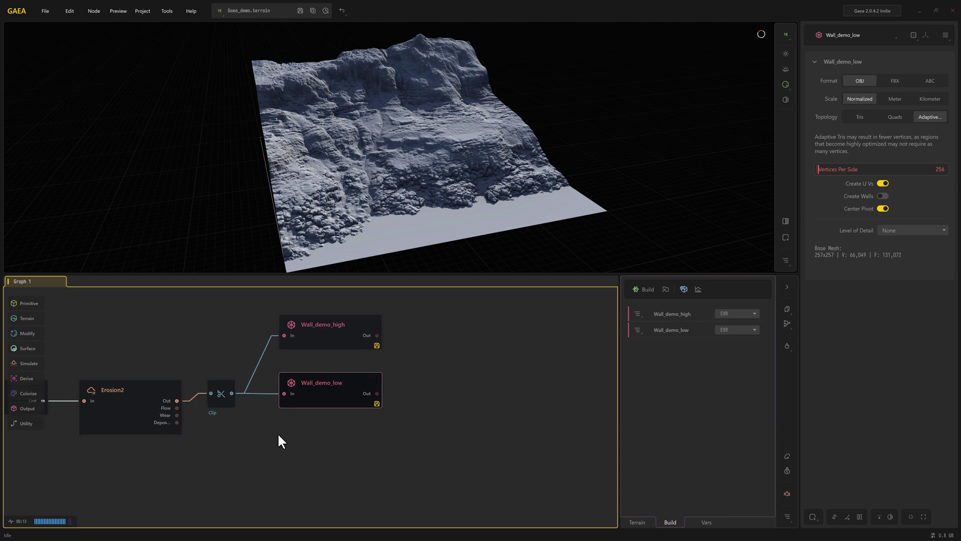
{"action": "mouse_move", "coordinate": [358, 230]}
{"action": "left_mouse_down"}
{"action": "mouse_move", "coordinate": [340, 224]}
{"action": "mouse_move", "coordinate": [359, 227]}
{"action": "left_mouse_up"}
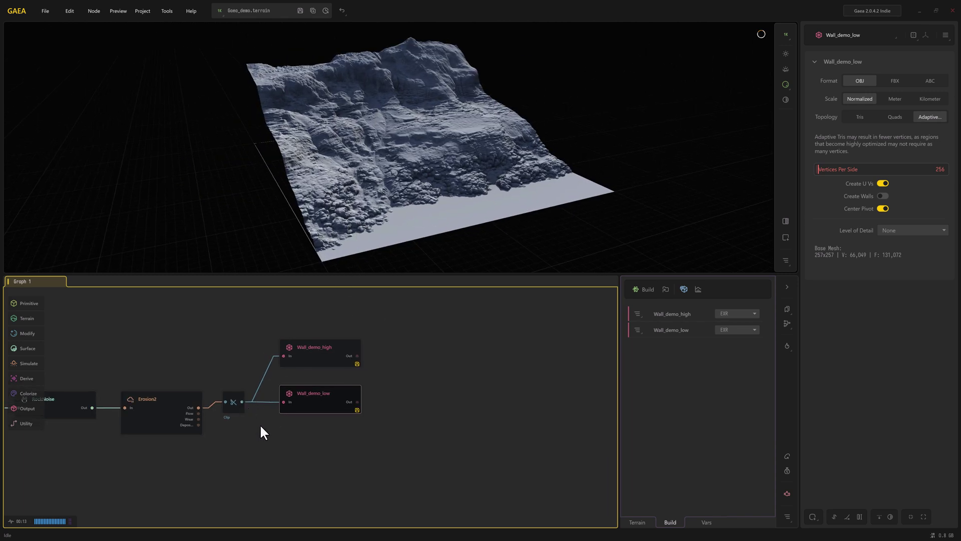
{"action": "right_click", "coordinate": [271, 440]}
{"action": "type", "text": "sat map"}
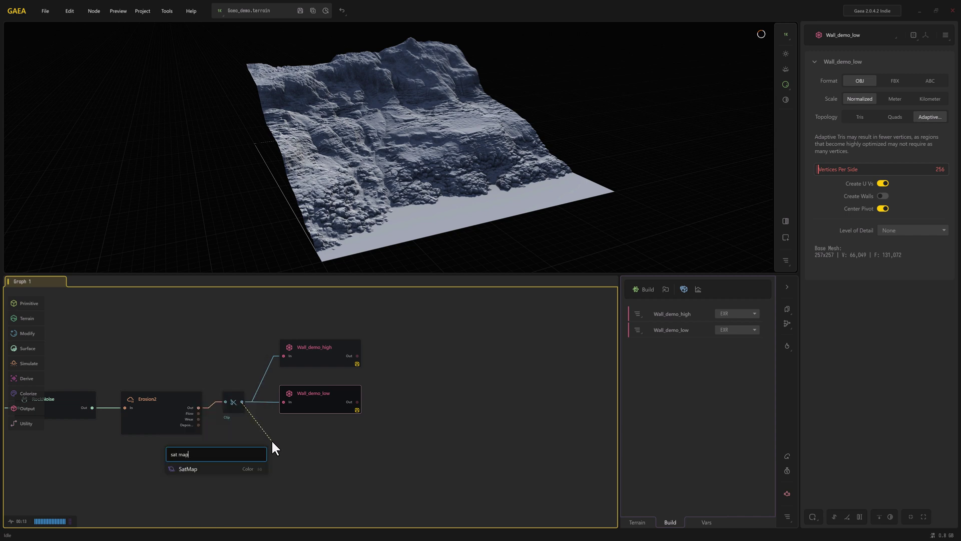
{"action": "left_click", "coordinate": [209, 468]}
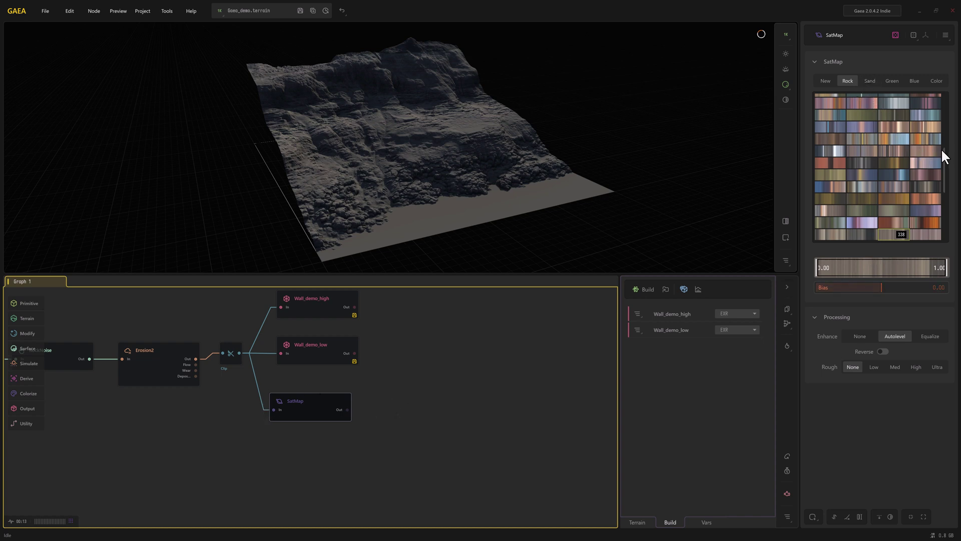
Colour the terrain with a dark bluish-grey swatch from the Rock gallery.
{"action": "scroll", "coordinate": [943, 130], "scroll_direction": "up", "scroll_amount": 3}
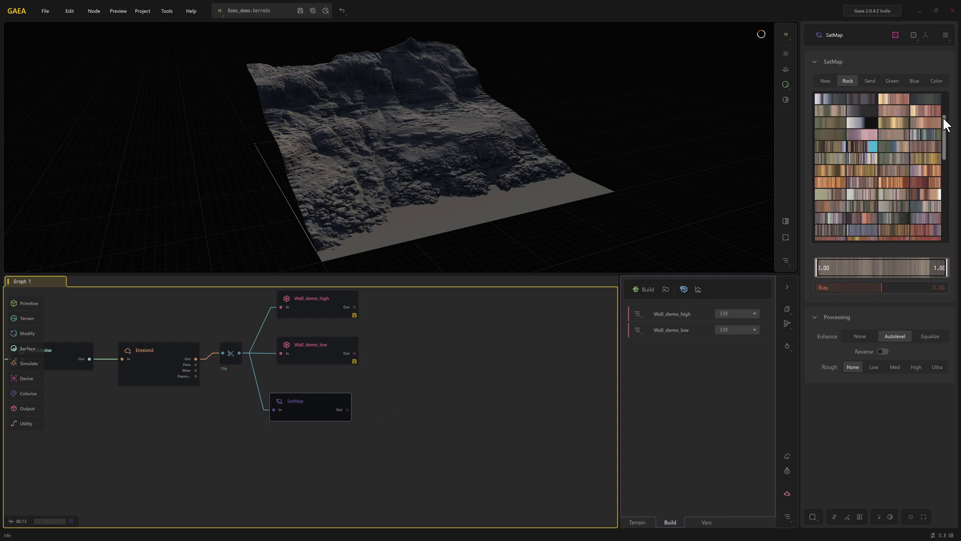
{"action": "left_click_drag", "start_coordinate": [943, 125], "coordinate": [945, 97]}
{"action": "left_click", "coordinate": [868, 194]}
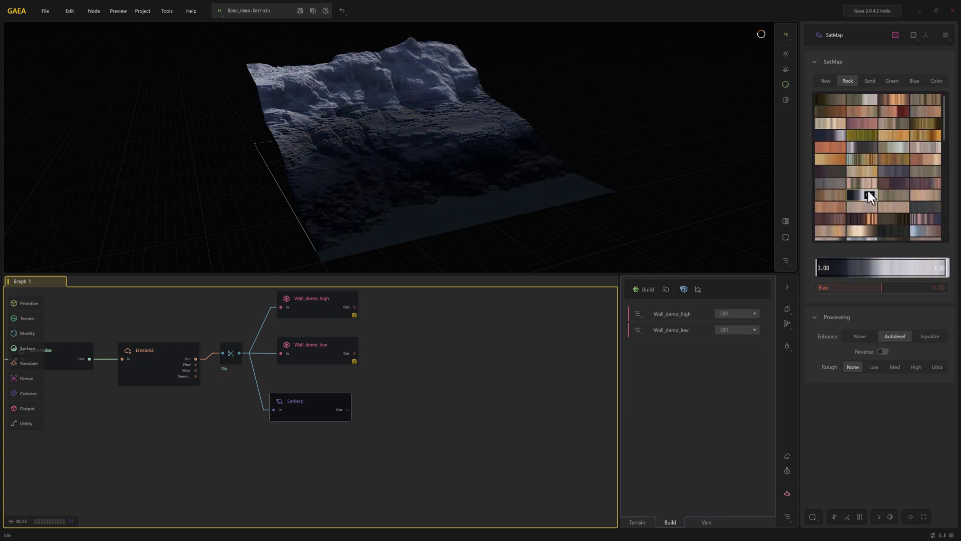
{"action": "left_click_drag", "start_coordinate": [487, 154], "coordinate": [576, 125]}
Swing the viewport sun to an azimuth of about 125 to light the upper cliffs.
{"action": "left_click", "coordinate": [785, 53]}
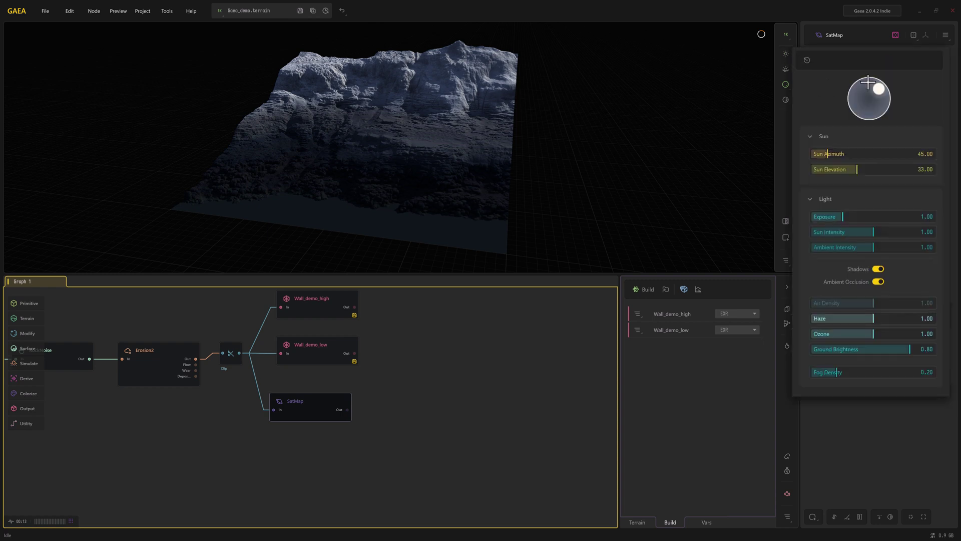
{"action": "left_click_drag", "start_coordinate": [878, 98], "coordinate": [880, 109]}
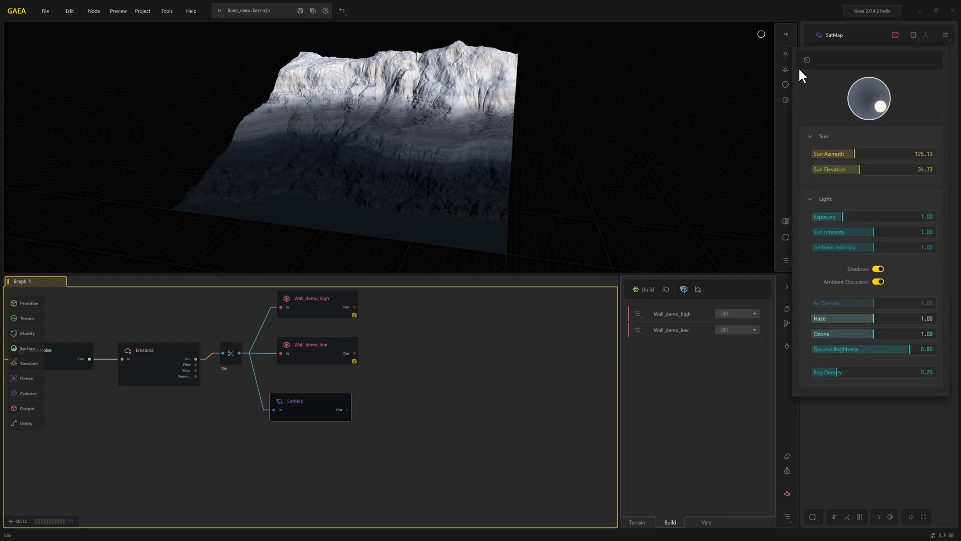
{"action": "left_click", "coordinate": [626, 141]}
{"action": "mouse_move", "coordinate": [626, 141]}
{"action": "left_mouse_down"}
{"action": "mouse_move", "coordinate": [640, 146]}
{"action": "mouse_move", "coordinate": [616, 144]}
{"action": "left_mouse_up"}
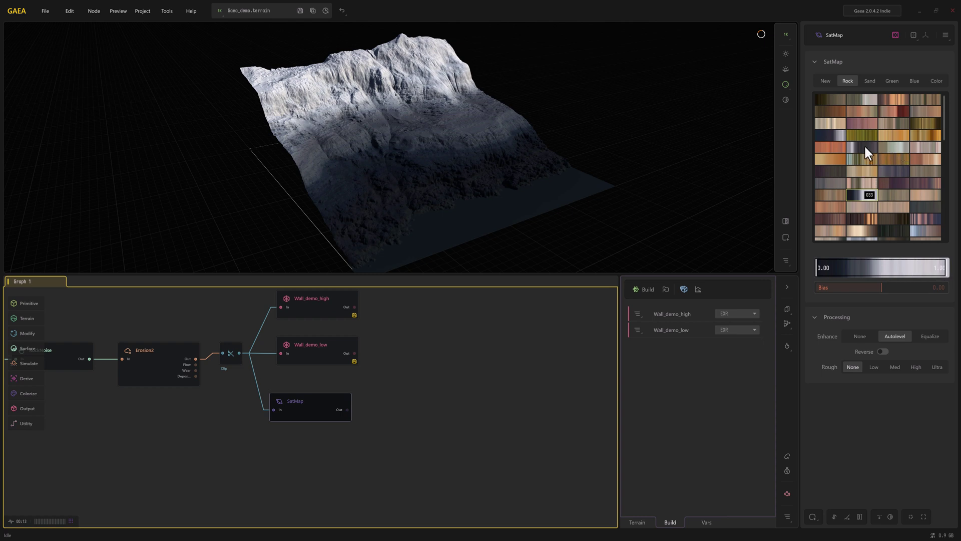
Apply grey-green Rock swatch 001 and shift the SatMap node further right.
{"action": "left_click", "coordinate": [827, 145]}
{"action": "left_click", "coordinate": [861, 98]}
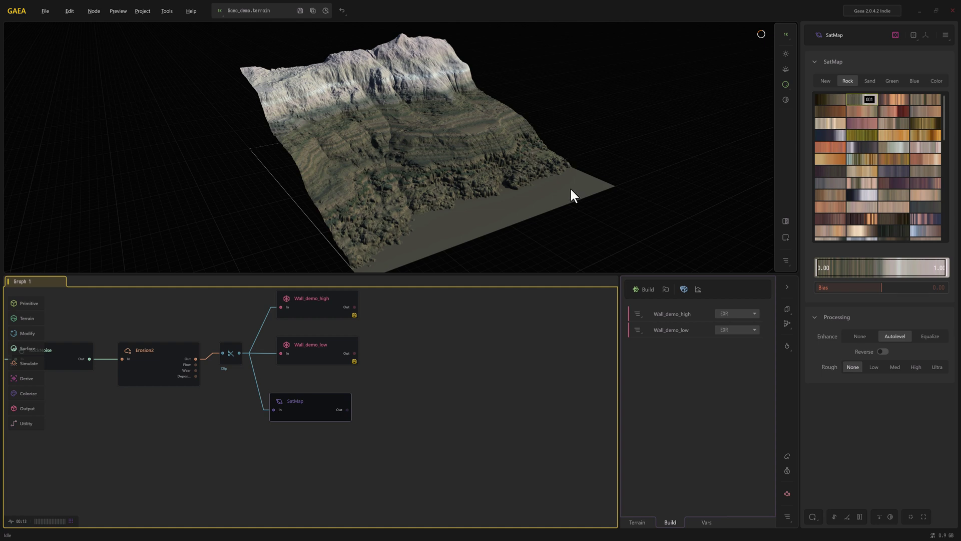
{"action": "left_click_drag", "start_coordinate": [571, 190], "coordinate": [517, 235]}
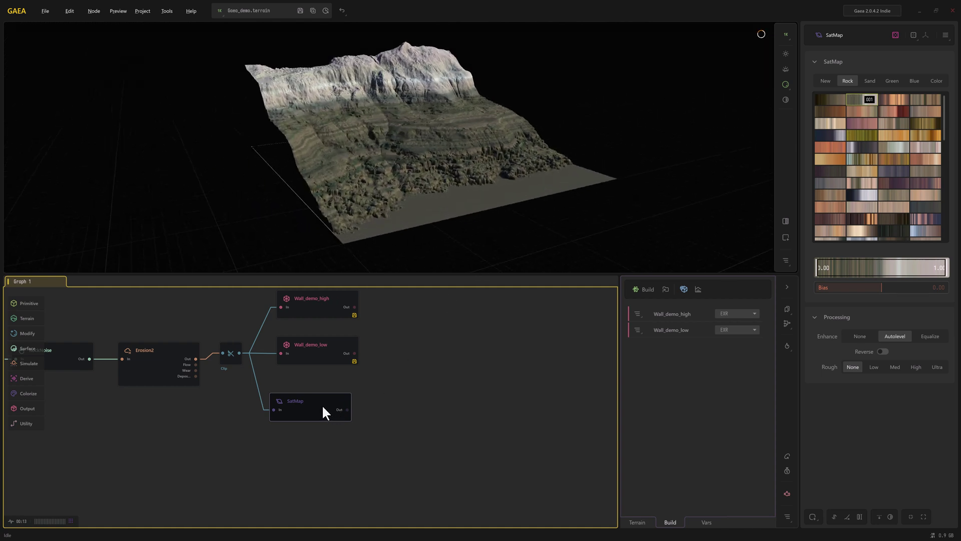
{"action": "left_click_drag", "start_coordinate": [321, 408], "coordinate": [382, 409]}
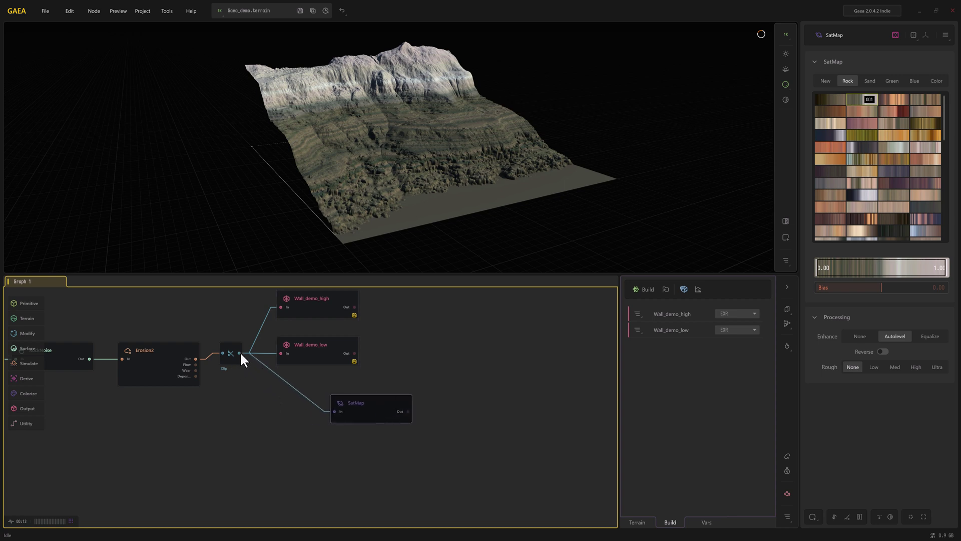
Add a TextureBase node fed by the Clip output.
{"action": "left_click_drag", "start_coordinate": [260, 422], "coordinate": [259, 421]}
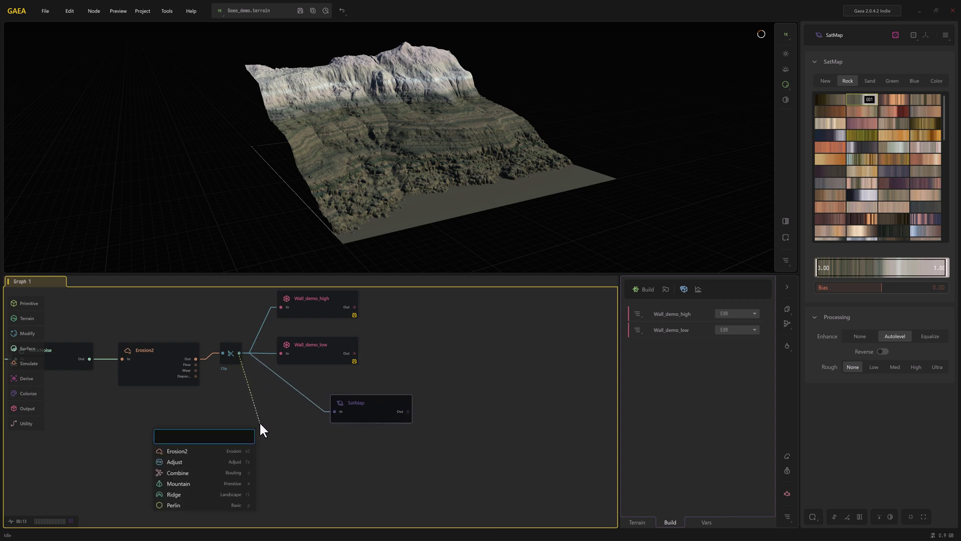
{"action": "type", "text": "texture"}
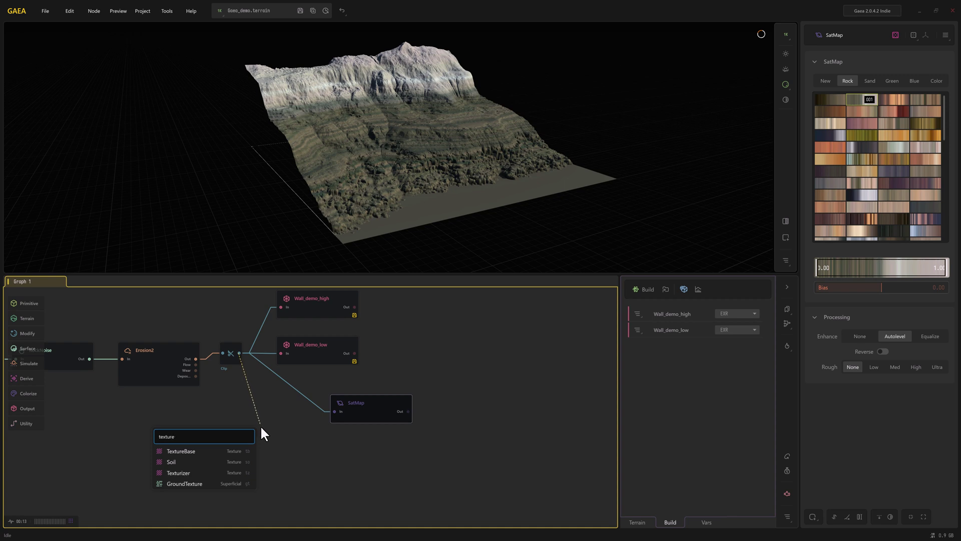
{"action": "left_click", "coordinate": [179, 450]}
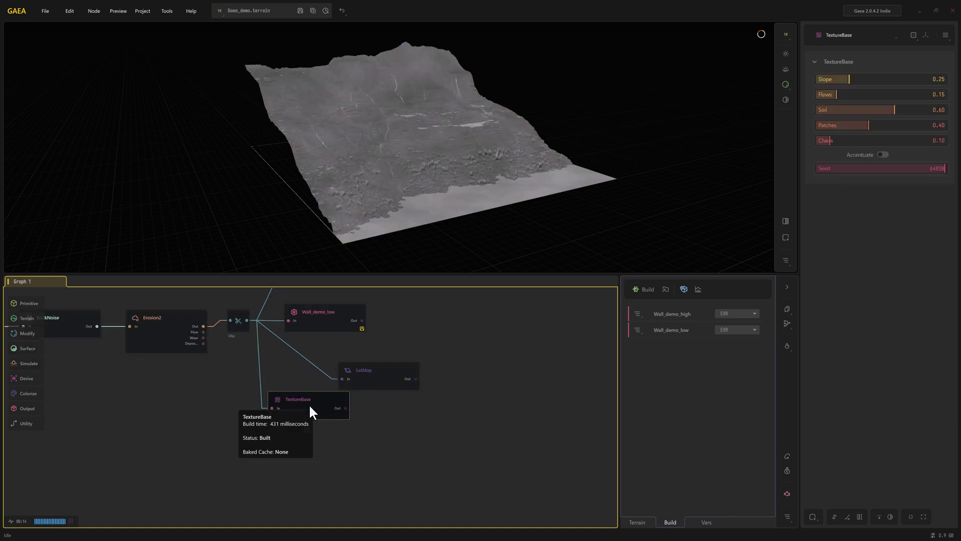
{"action": "left_click_drag", "start_coordinate": [320, 401], "coordinate": [316, 416]}
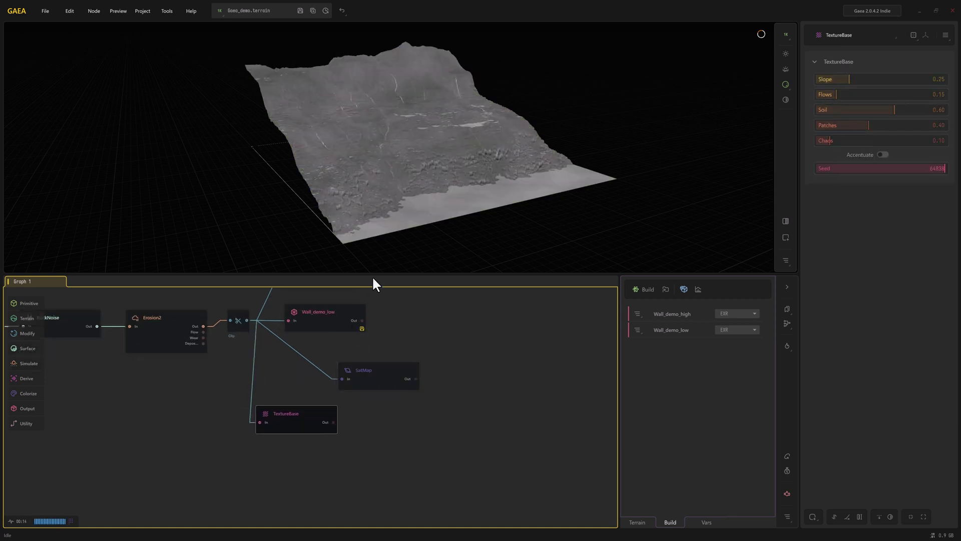
{"action": "left_click_drag", "start_coordinate": [371, 273], "coordinate": [372, 247]}
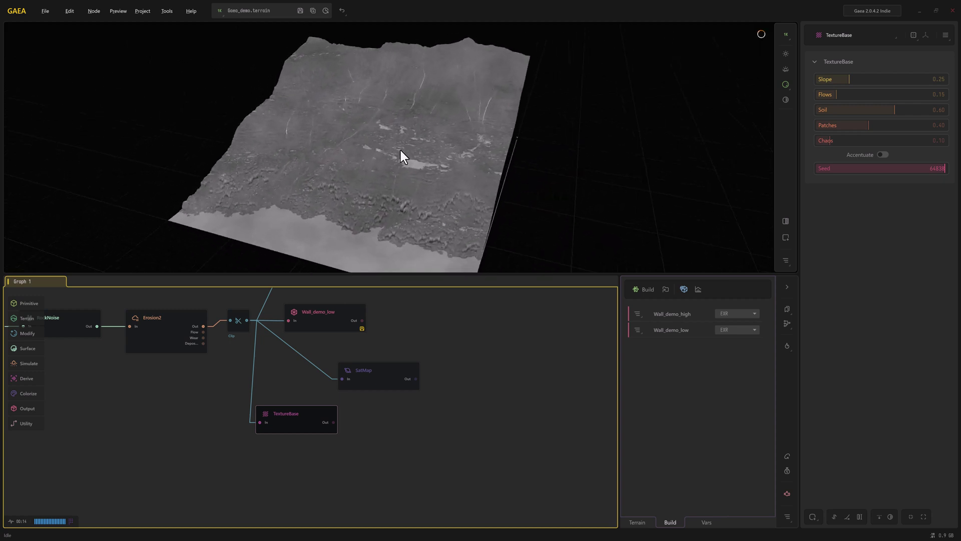
{"action": "scroll", "coordinate": [399, 146], "scroll_direction": "up", "scroll_amount": 3}
{"action": "left_click_drag", "start_coordinate": [398, 139], "coordinate": [417, 125]}
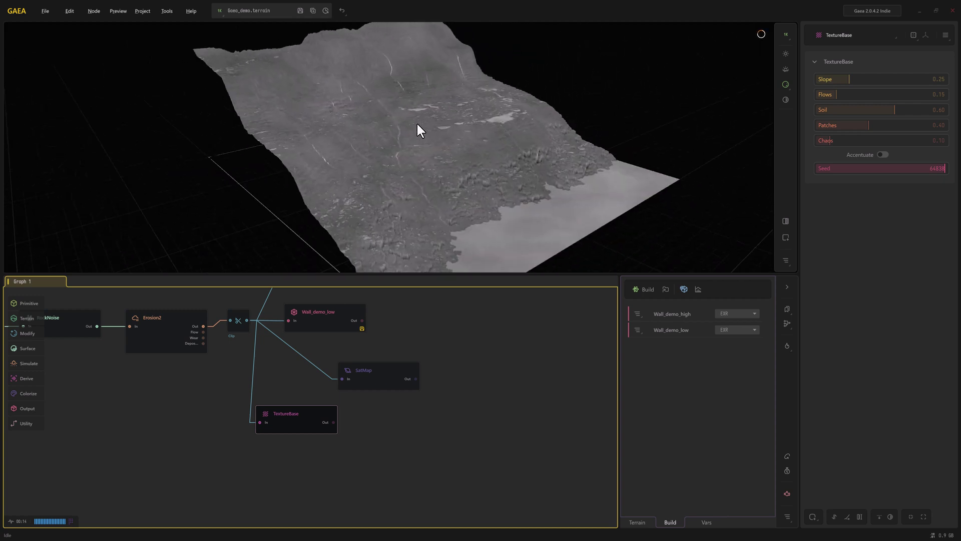
Set TextureBase Slope 0.54, Flows 0.23, Soil 0.26 and Patches 0.62.
{"action": "left_click", "coordinate": [886, 79]}
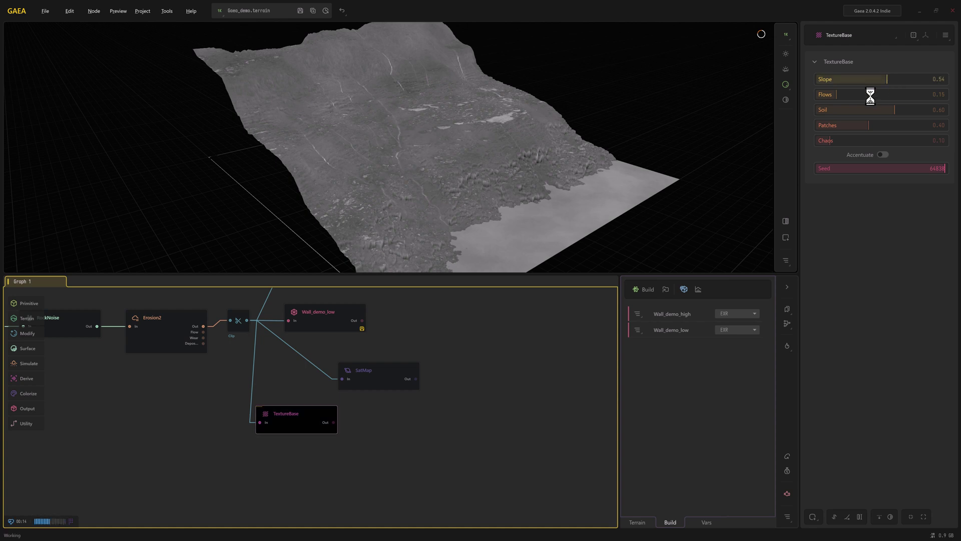
{"action": "left_click", "coordinate": [846, 94]}
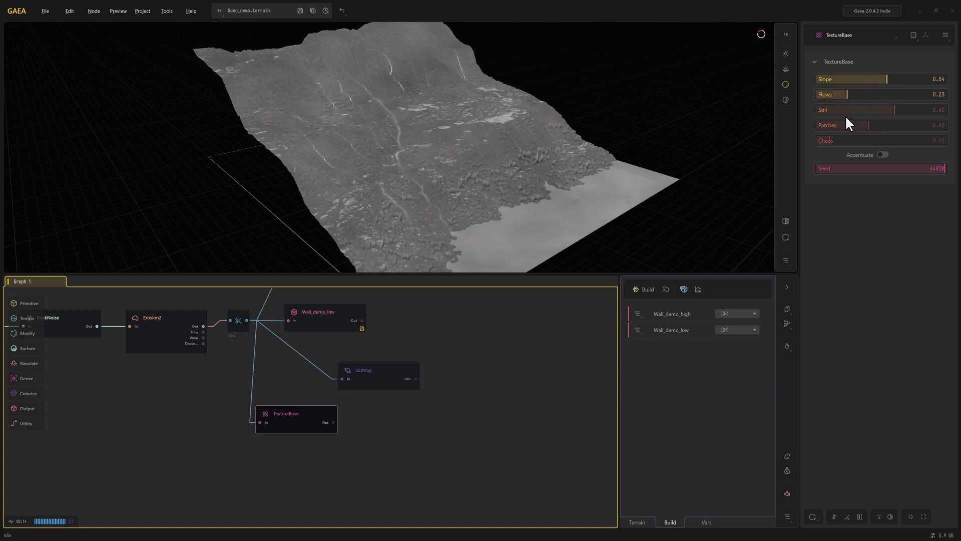
{"action": "left_click", "coordinate": [850, 110]}
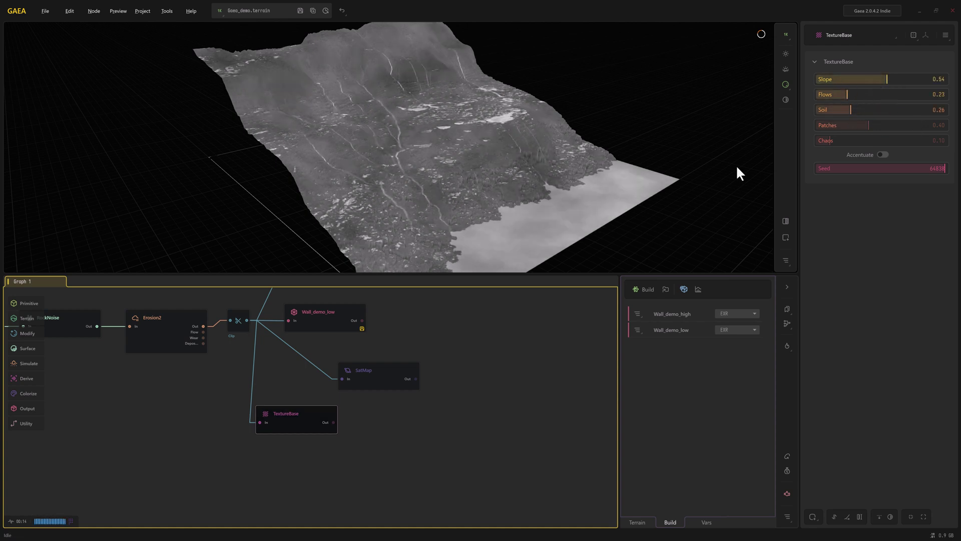
{"action": "left_click", "coordinate": [896, 125]}
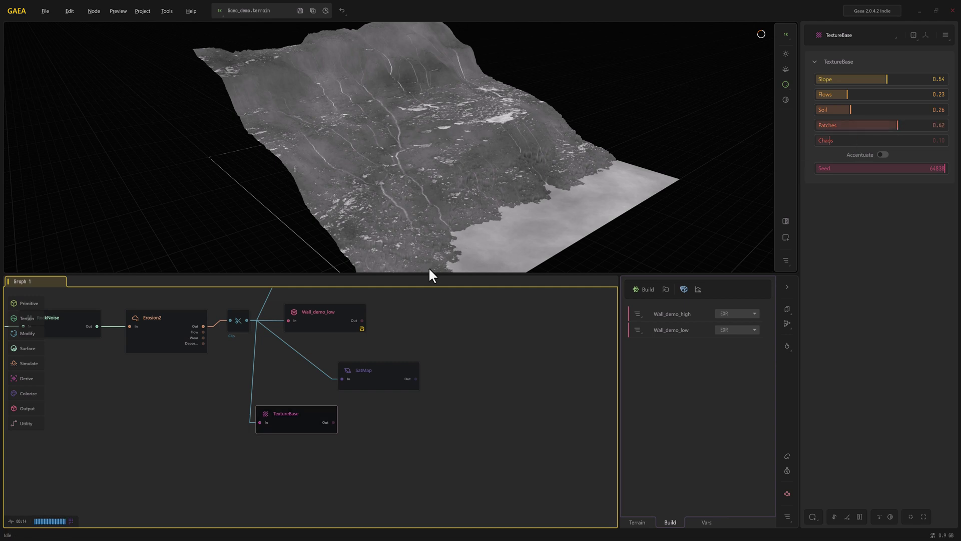
{"action": "left_click_drag", "start_coordinate": [316, 412], "coordinate": [320, 437]}
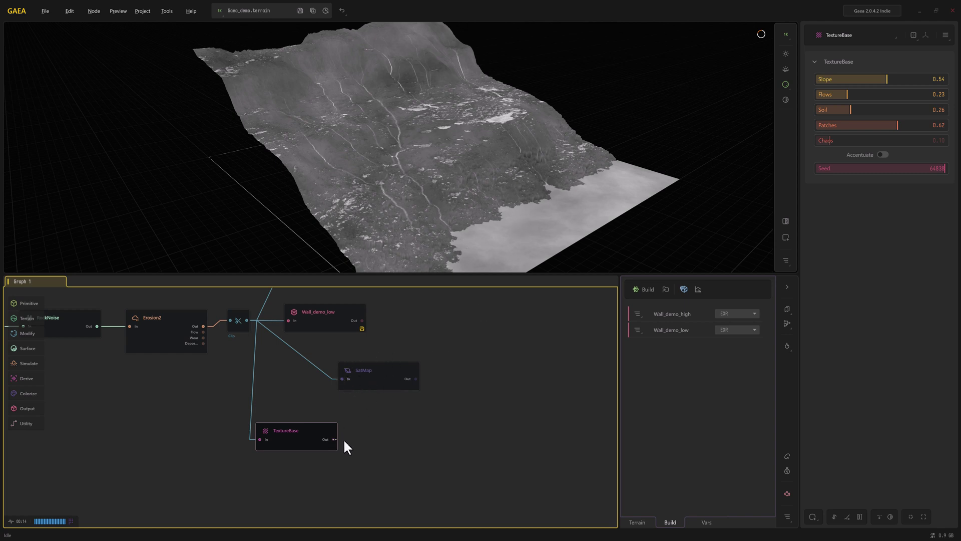
Add an Adjust node after TextureBase with Equalize switched on.
{"action": "left_click_drag", "start_coordinate": [365, 440], "coordinate": [365, 439]}
{"action": "type", "text": "adjust"}
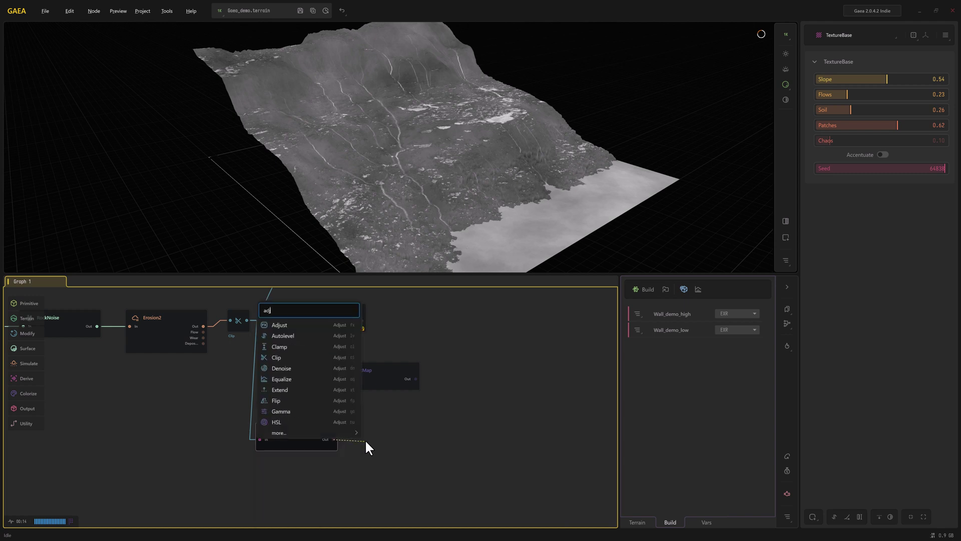
{"action": "left_click", "coordinate": [279, 325]}
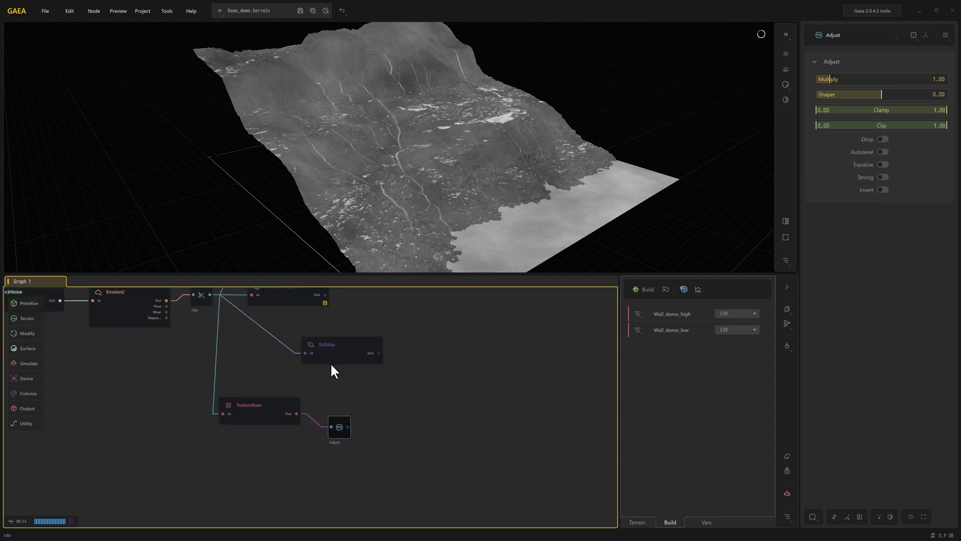
{"action": "left_click_drag", "start_coordinate": [311, 401], "coordinate": [313, 388]}
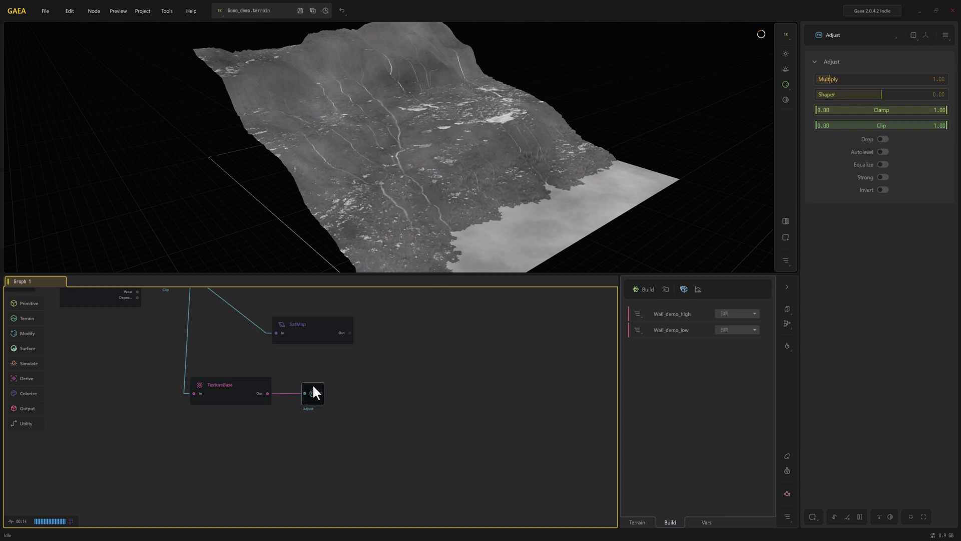
{"action": "left_click", "coordinate": [882, 164]}
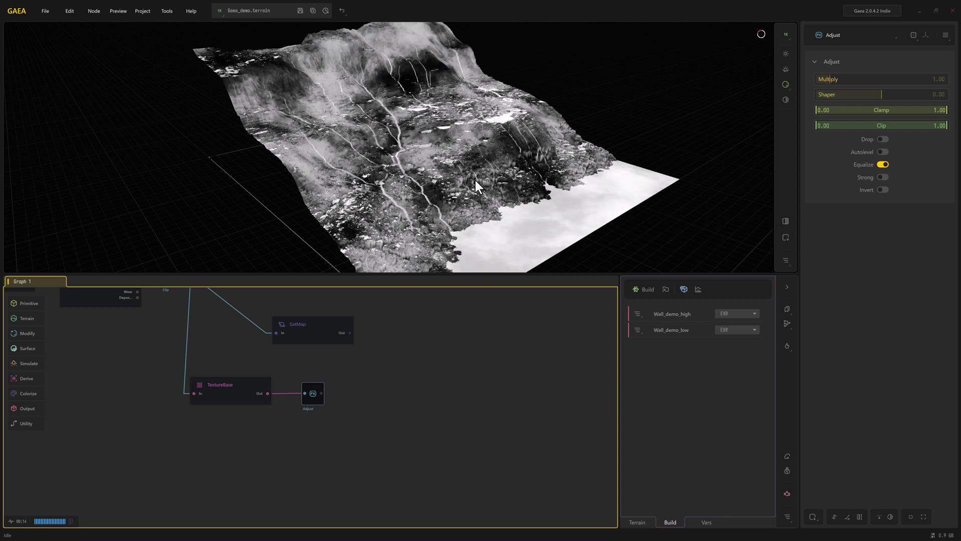
{"action": "left_click_drag", "start_coordinate": [474, 180], "coordinate": [392, 335]}
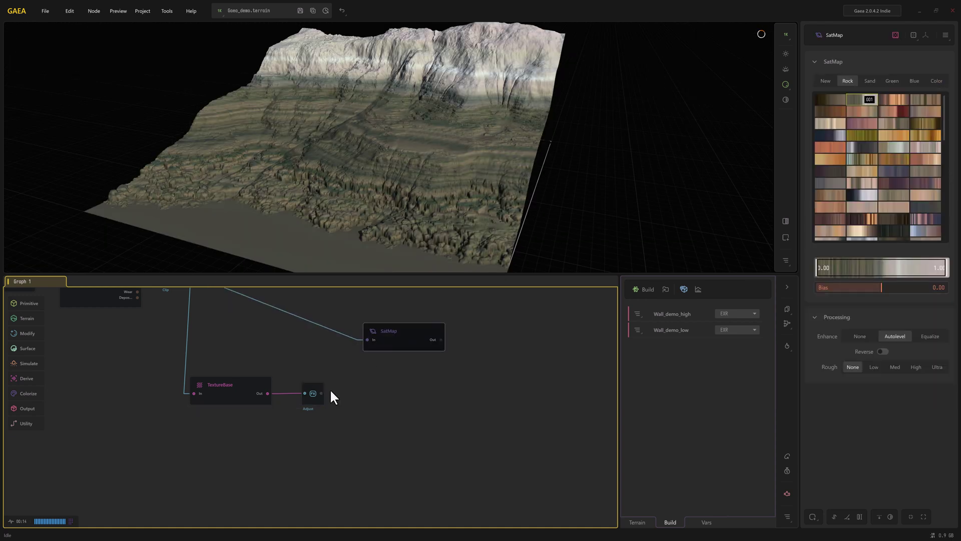
Feed the Adjust output into SatMap and lower Adjust Multiply to 0.66.
{"action": "left_click_drag", "start_coordinate": [321, 393], "coordinate": [390, 404]}
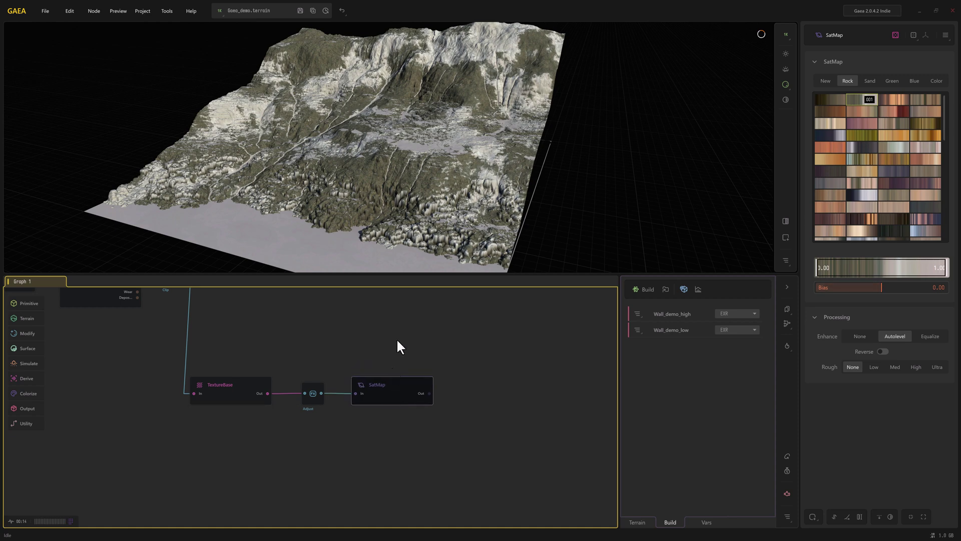
{"action": "left_click_drag", "start_coordinate": [363, 178], "coordinate": [402, 203]}
{"action": "left_click", "coordinate": [320, 388]}
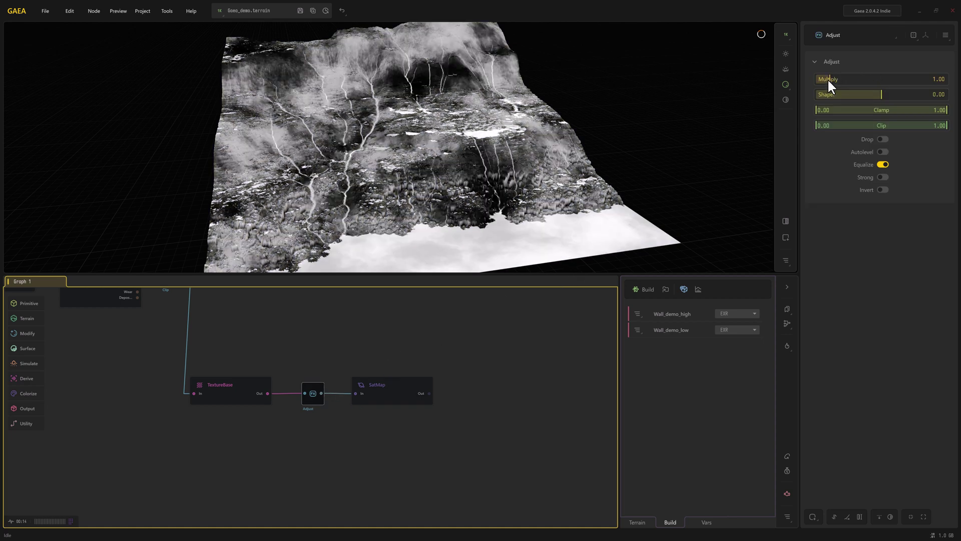
{"action": "left_click_drag", "start_coordinate": [827, 78], "coordinate": [911, 98]}
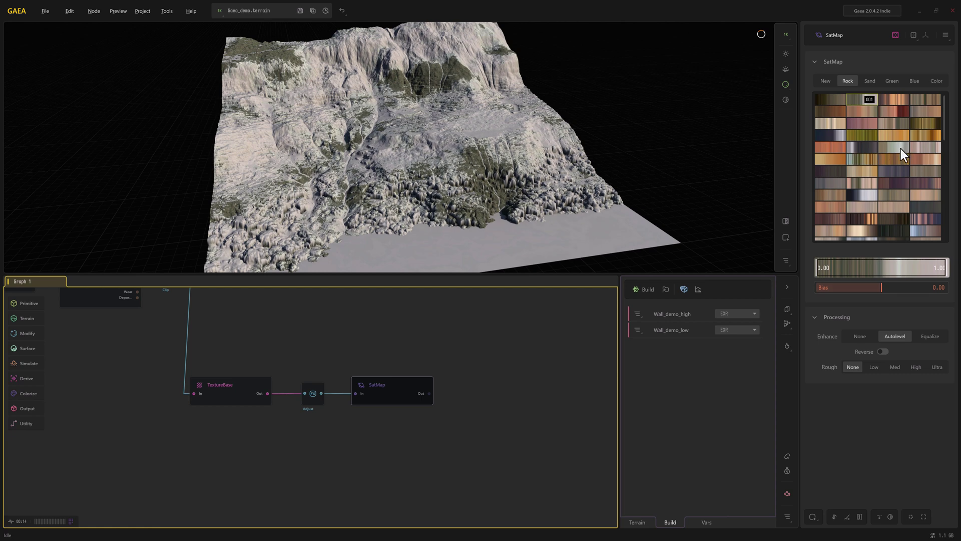
Try rock gradients 008, 045 and 041, then settle on reddish-cream gradient 023.
{"action": "left_click", "coordinate": [834, 125]}
{"action": "left_click_drag", "start_coordinate": [475, 176], "coordinate": [593, 196]}
{"action": "left_click", "coordinate": [858, 233]}
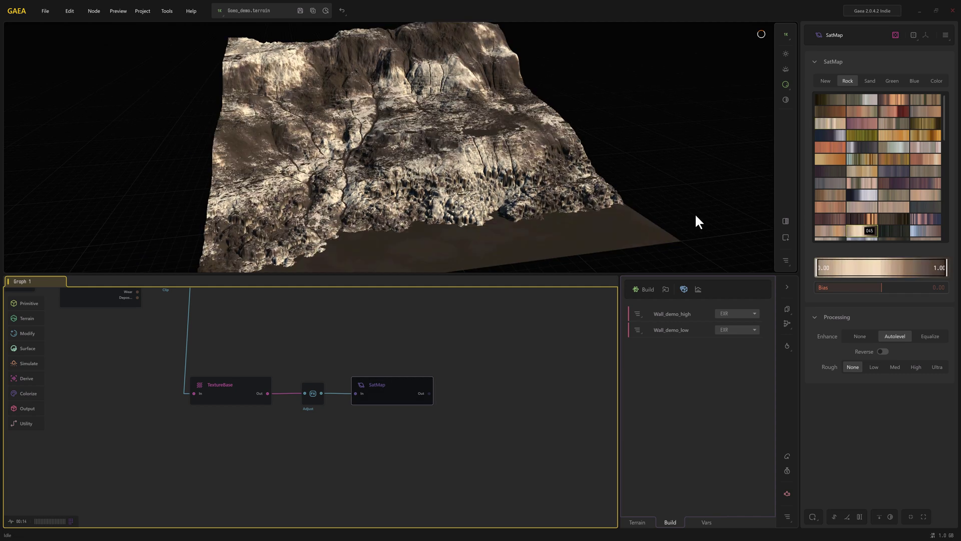
{"action": "left_click", "coordinate": [857, 219]}
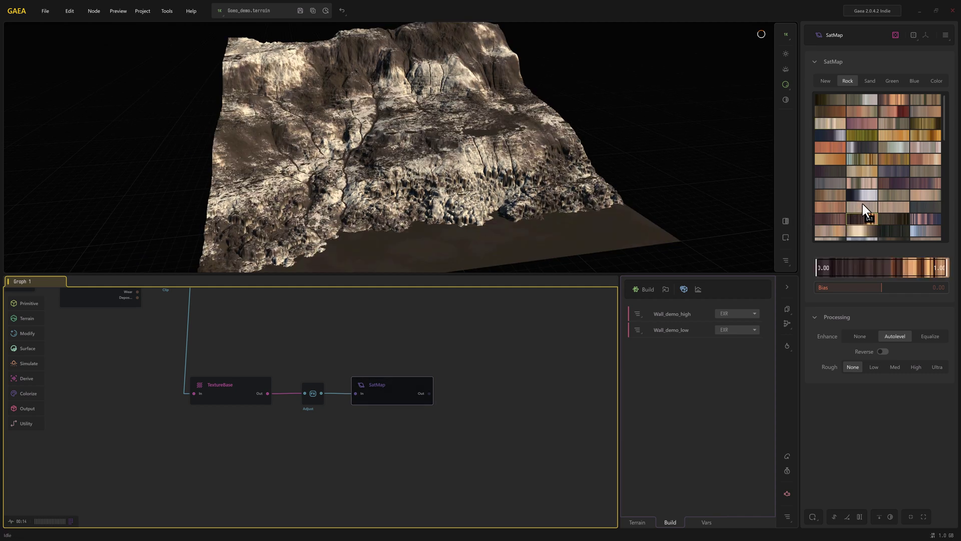
{"action": "left_click_drag", "start_coordinate": [509, 219], "coordinate": [580, 227]}
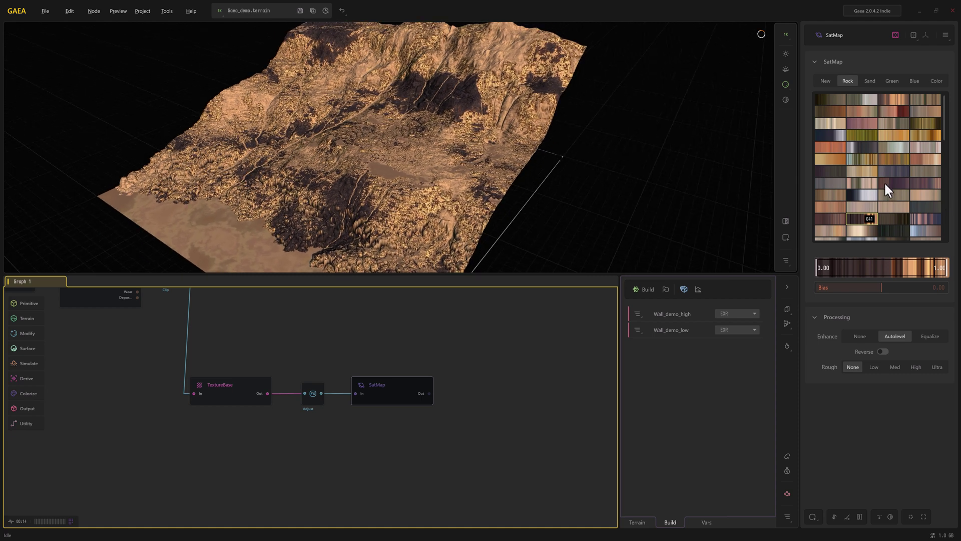
{"action": "left_click", "coordinate": [926, 158]}
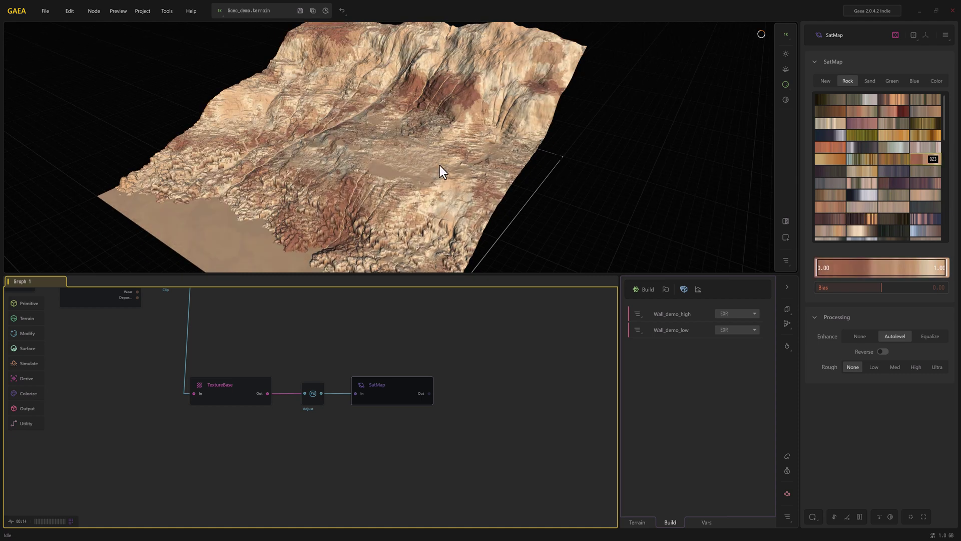
{"action": "mouse_move", "coordinate": [487, 182]}
{"action": "left_mouse_down"}
{"action": "mouse_move", "coordinate": [511, 175]}
{"action": "mouse_move", "coordinate": [495, 185]}
{"action": "left_mouse_up"}
Move TextureBase, Adjust and SatMap up together and preview TextureBase's output.
{"action": "left_click_drag", "start_coordinate": [240, 357], "coordinate": [412, 328]}
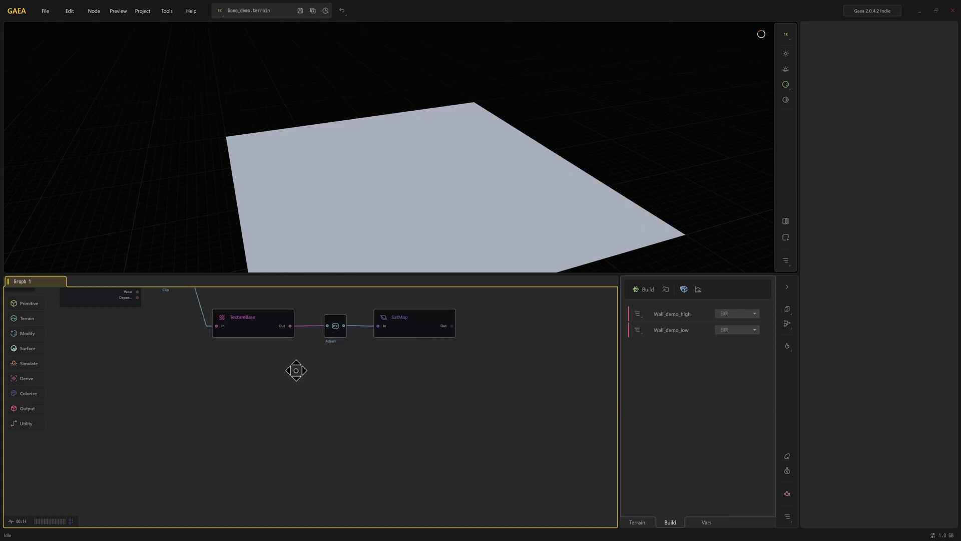
{"action": "middle_click_drag", "start_coordinate": [296, 371], "coordinate": [326, 424]}
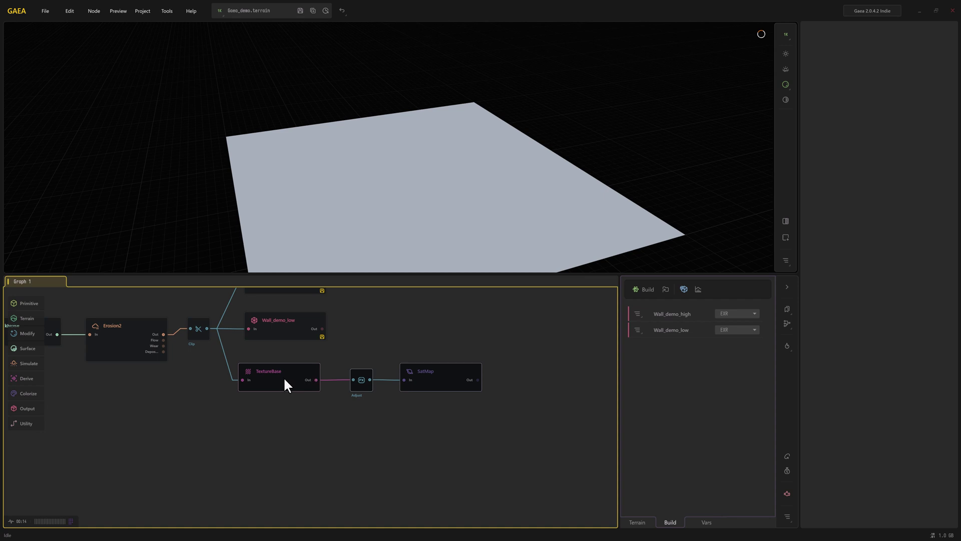
{"action": "left_click_drag", "start_coordinate": [283, 389], "coordinate": [289, 388]}
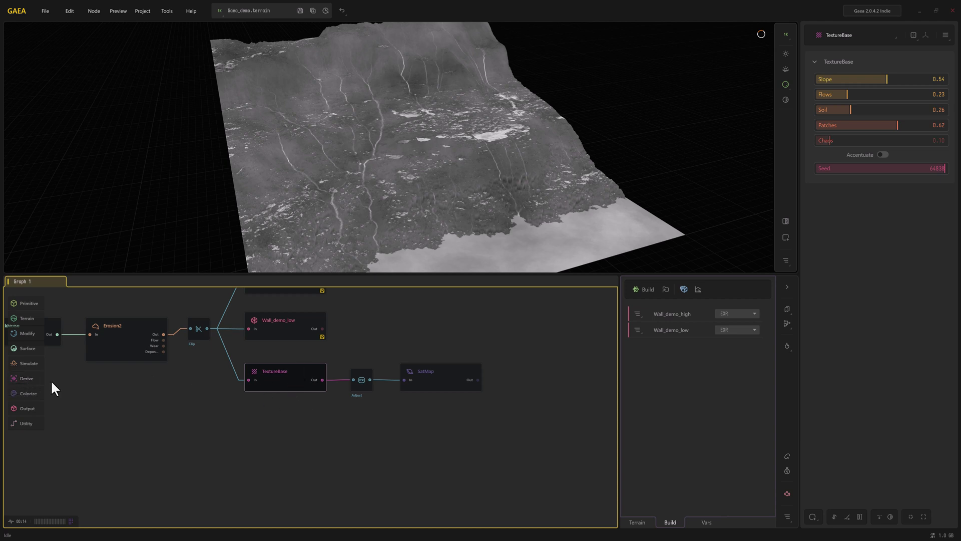
Add a Flow node fed by Clip with flow length 0.26 and Volume 0.73.
{"action": "left_click", "coordinate": [26, 378]}
{"action": "mouse_move", "coordinate": [70, 388]}
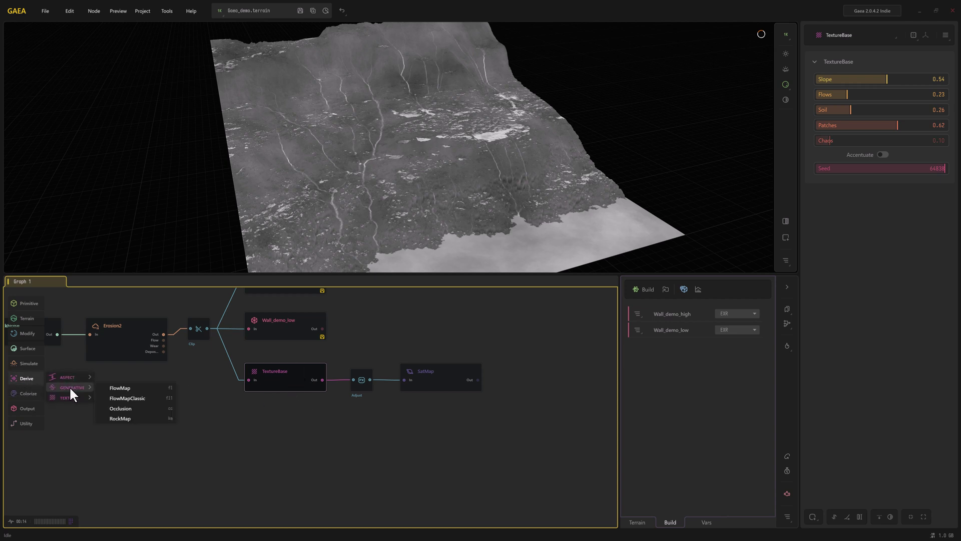
{"action": "left_click", "coordinate": [124, 388]}
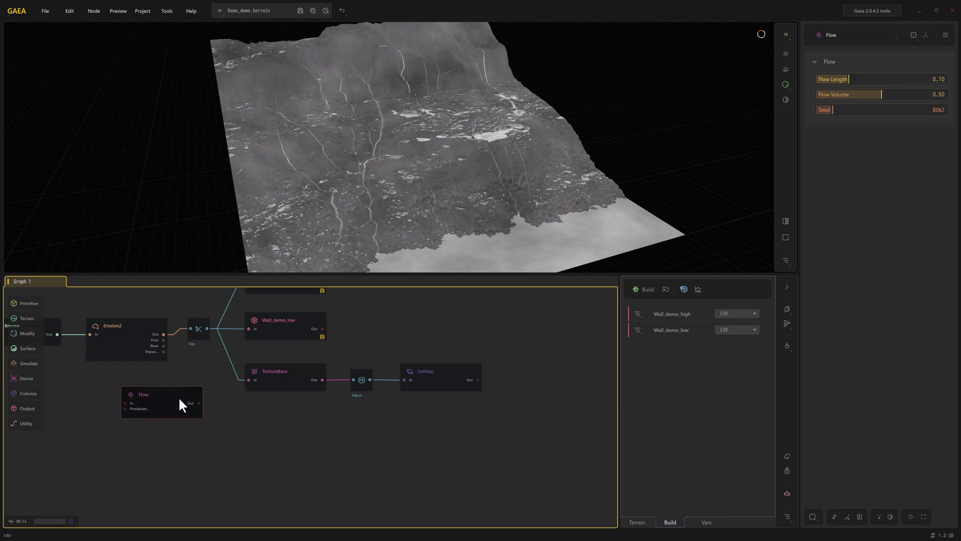
{"action": "left_click", "coordinate": [283, 408]}
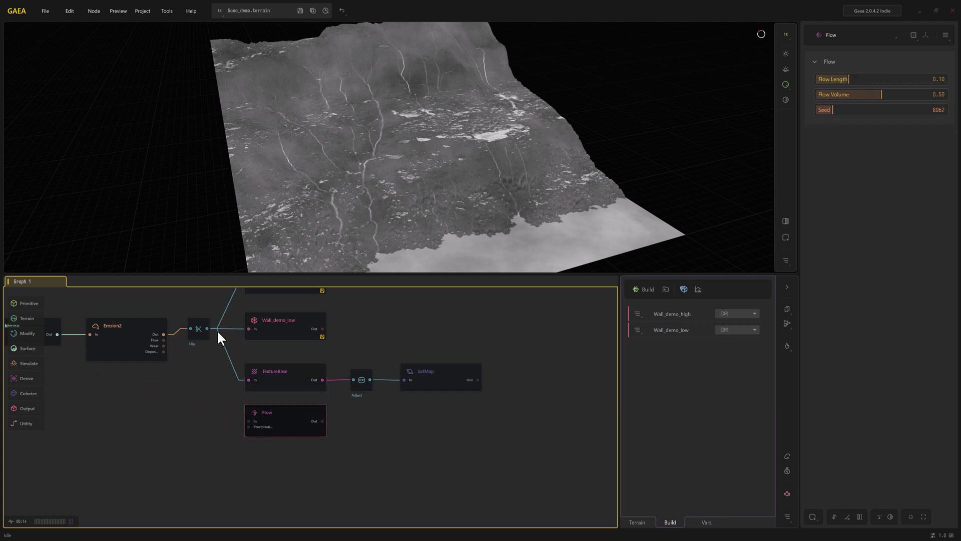
{"action": "left_click_drag", "start_coordinate": [207, 328], "coordinate": [288, 416]}
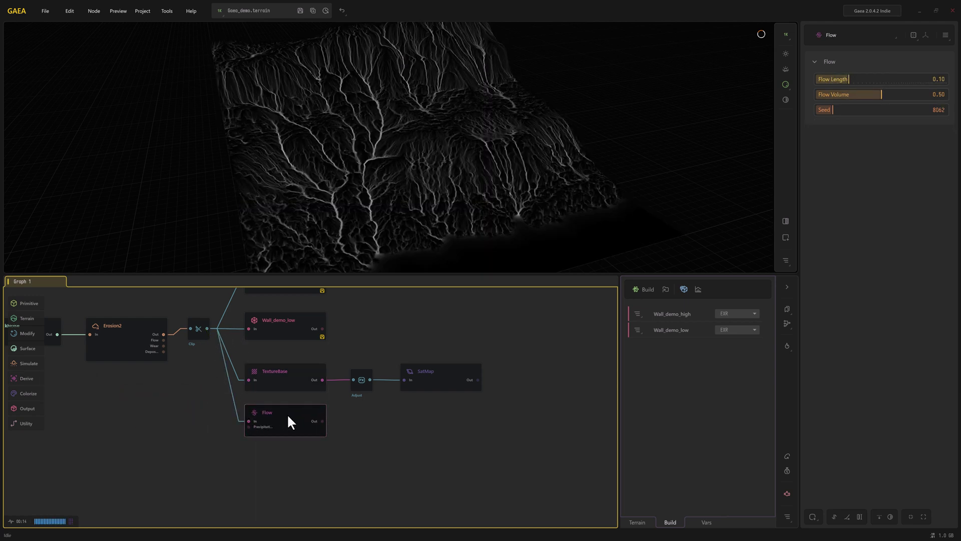
{"action": "left_click_drag", "start_coordinate": [849, 79], "coordinate": [880, 80]}
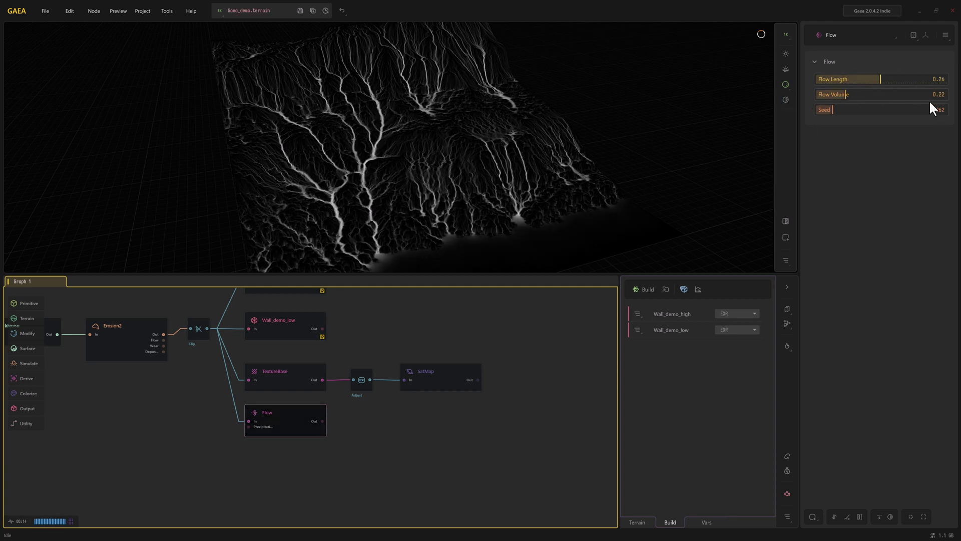
{"action": "left_click", "coordinate": [911, 94]}
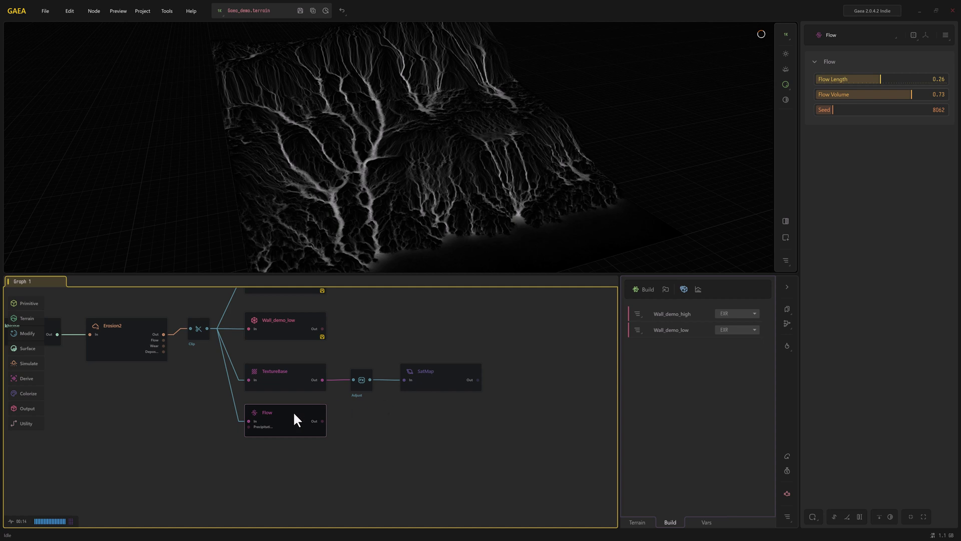
Add an Occlusion node fed by Clip with Strength 5.05 and 6 Octaves.
{"action": "mouse_move", "coordinate": [26, 379]}
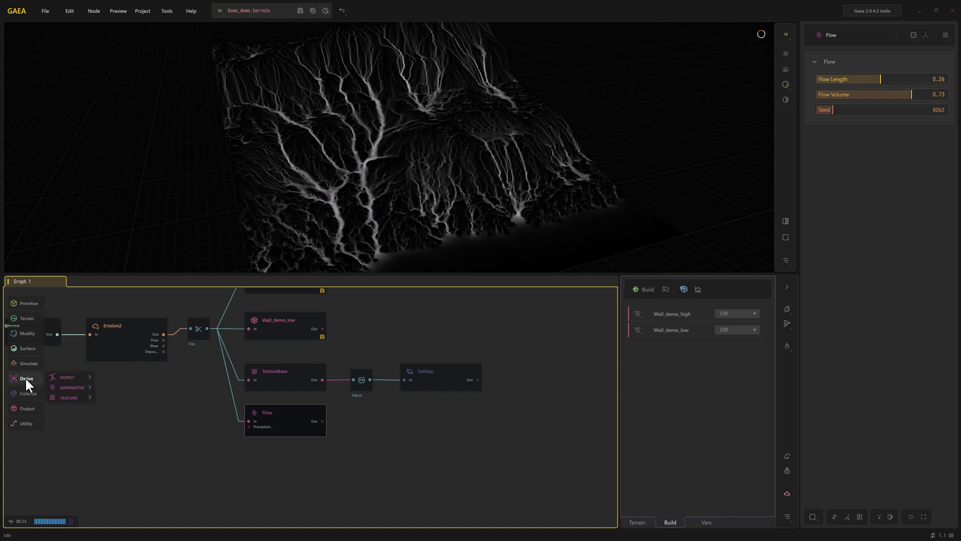
{"action": "mouse_move", "coordinate": [67, 382]}
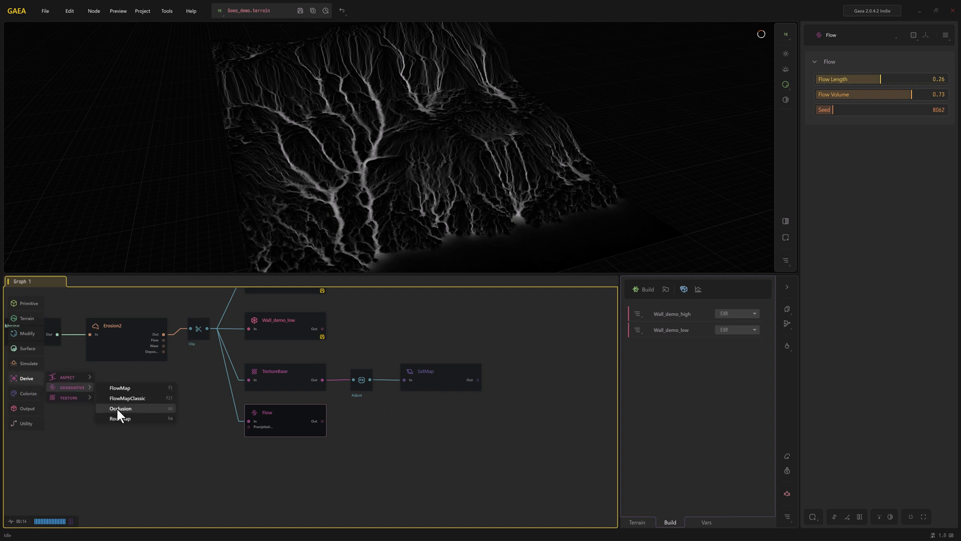
{"action": "left_click_drag", "start_coordinate": [116, 407], "coordinate": [262, 453]}
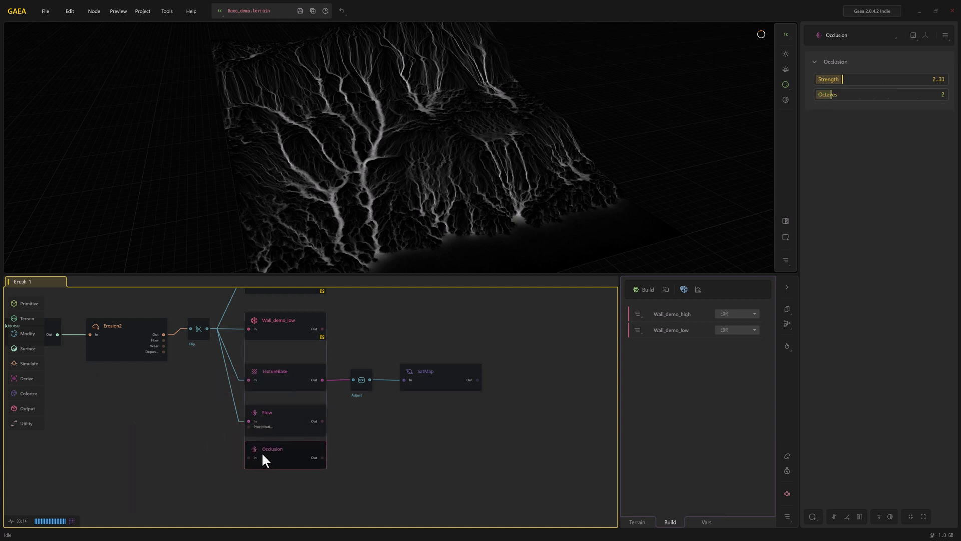
{"action": "left_click_drag", "start_coordinate": [207, 328], "coordinate": [249, 457]}
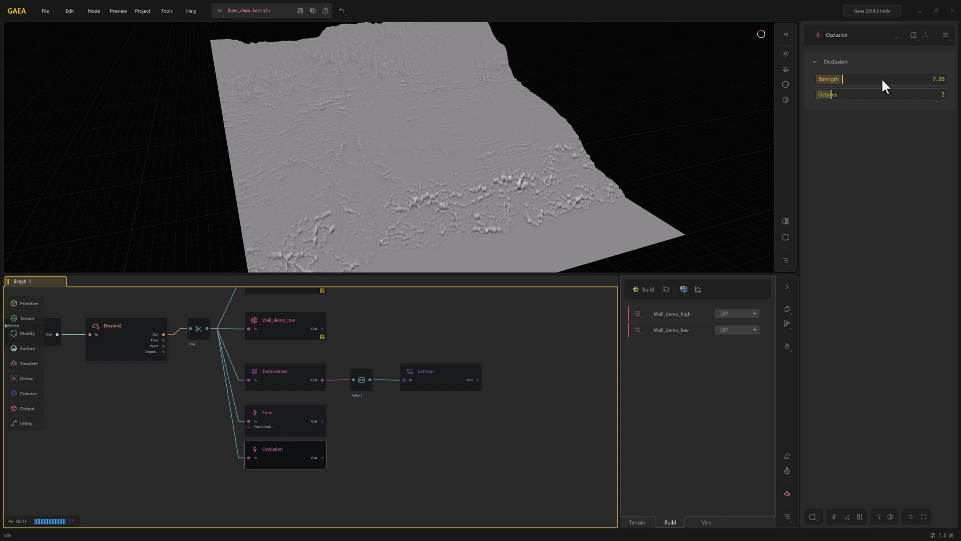
{"action": "left_click", "coordinate": [882, 79]}
{"action": "left_click", "coordinate": [895, 94]}
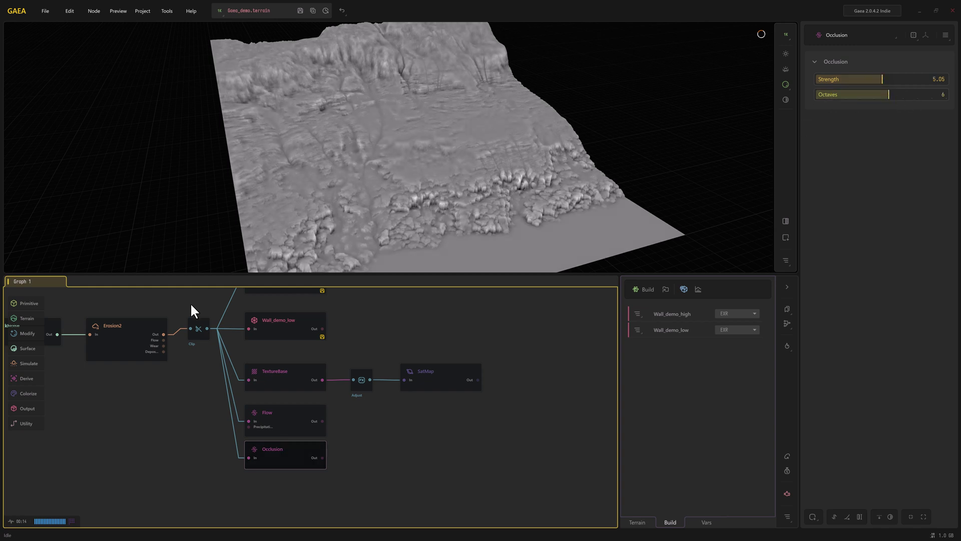
Place a RockMap node below Occlusion and feed it Clip's output.
{"action": "mouse_move", "coordinate": [24, 376]}
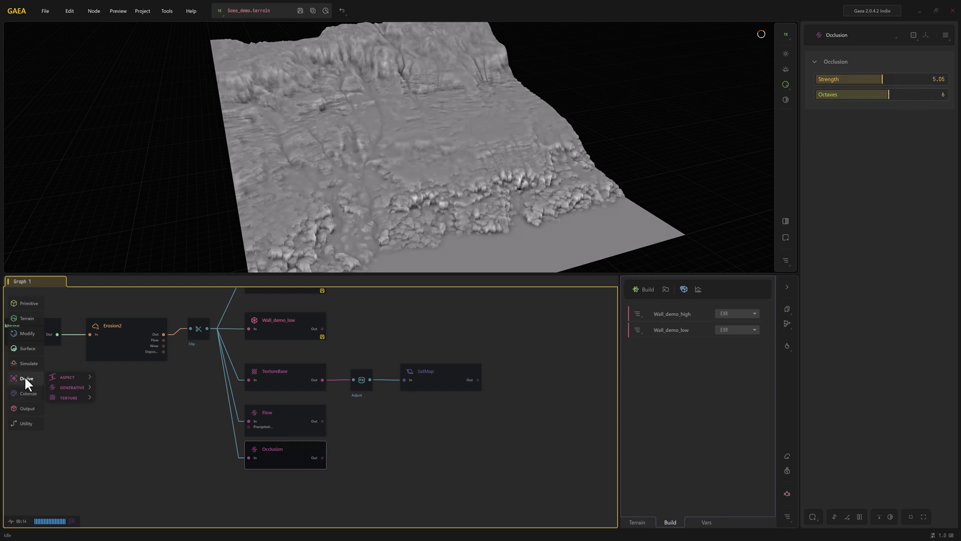
{"action": "mouse_move", "coordinate": [62, 386]}
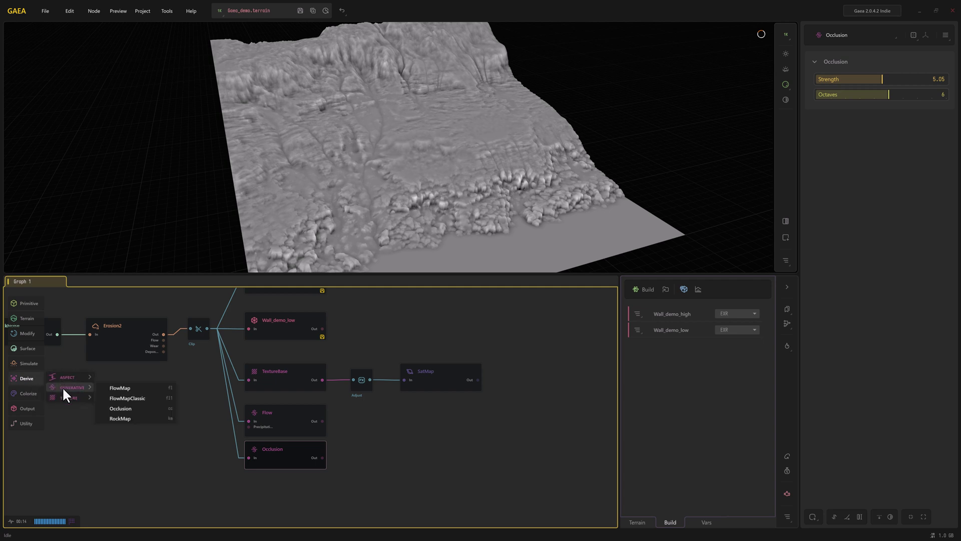
{"action": "left_click", "coordinate": [120, 417]}
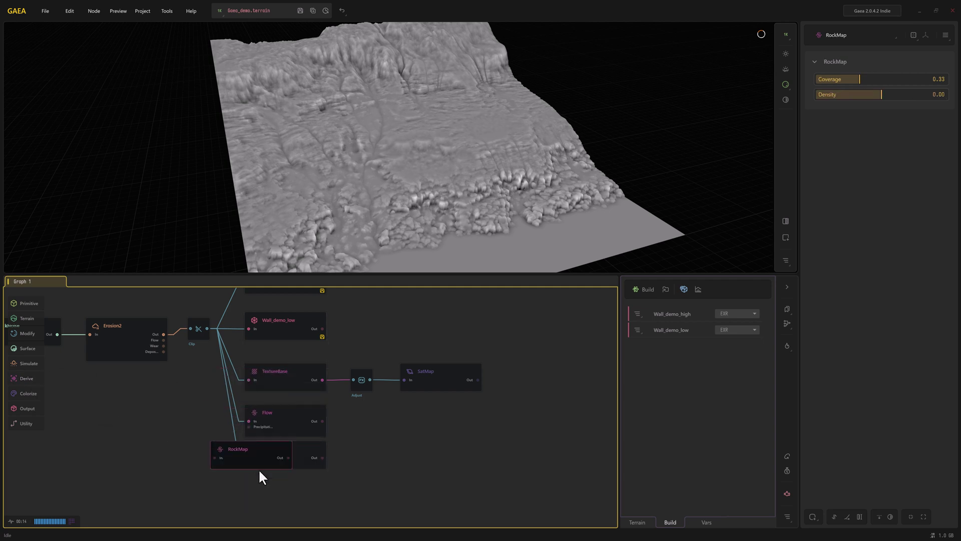
{"action": "left_click", "coordinate": [272, 495]}
{"action": "left_click_drag", "start_coordinate": [206, 328], "coordinate": [248, 495]}
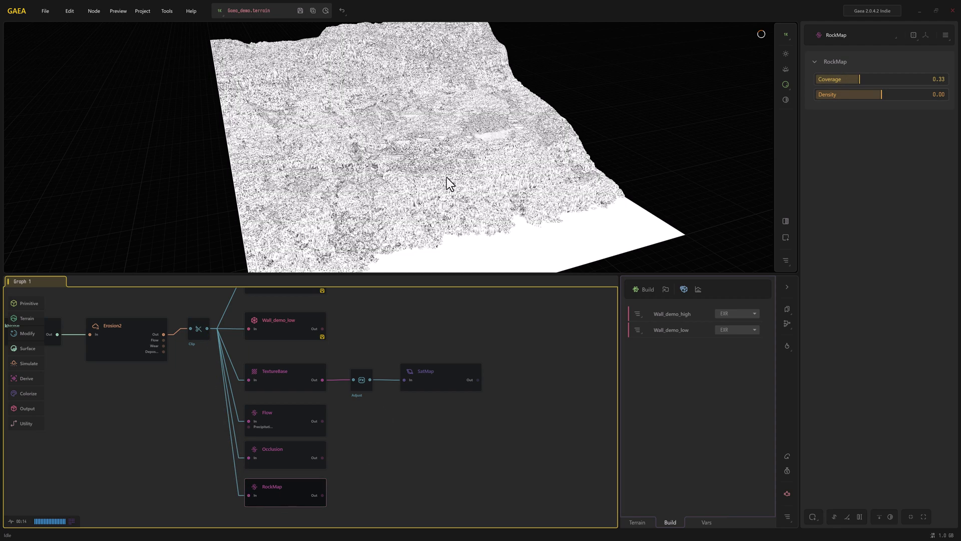
{"action": "left_click_drag", "start_coordinate": [410, 183], "coordinate": [359, 187]}
{"action": "scroll", "coordinate": [364, 153], "scroll_direction": "up", "scroll_amount": 6}
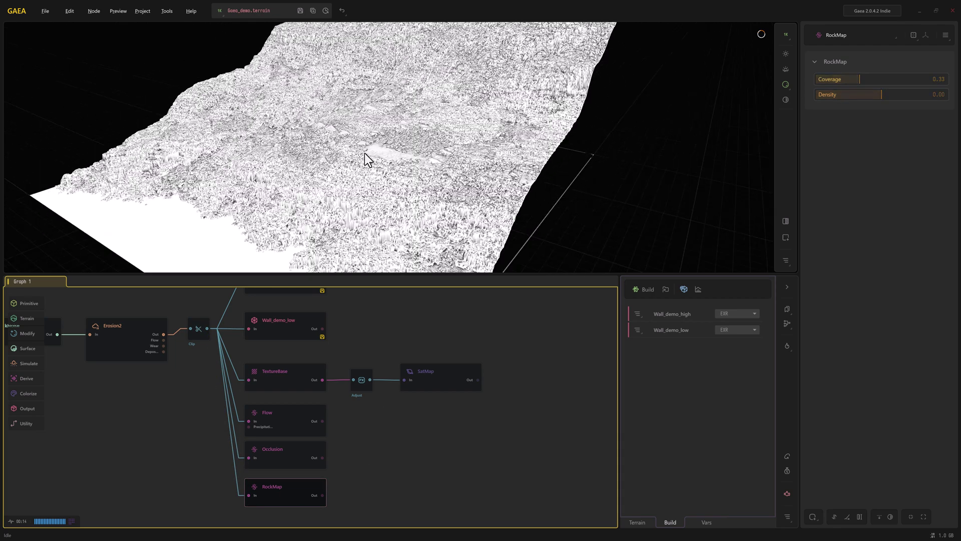
{"action": "scroll", "coordinate": [371, 143], "scroll_direction": "up", "scroll_amount": 2}
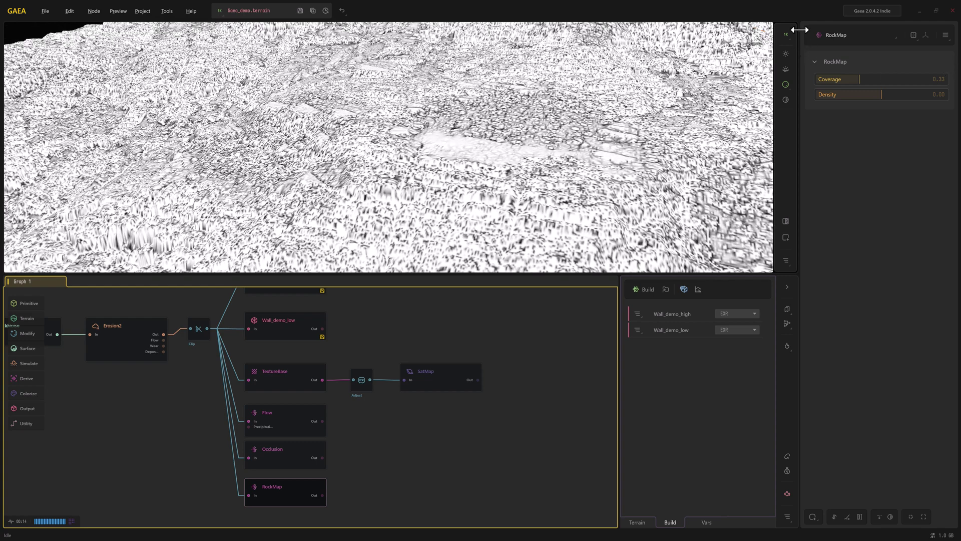
Set RockMap Coverage to 0.63 and Density to -0.54.
{"action": "left_click", "coordinate": [898, 79]}
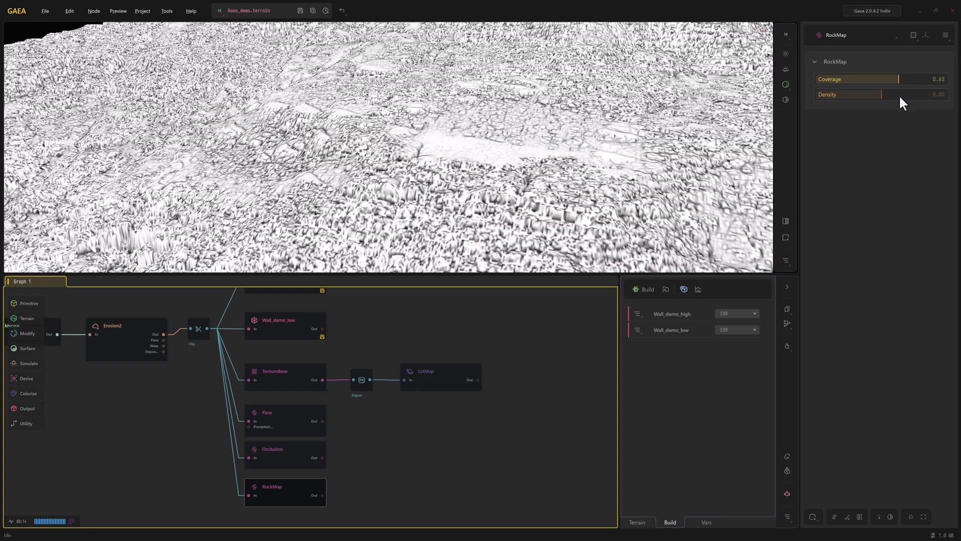
{"action": "left_click", "coordinate": [899, 94]}
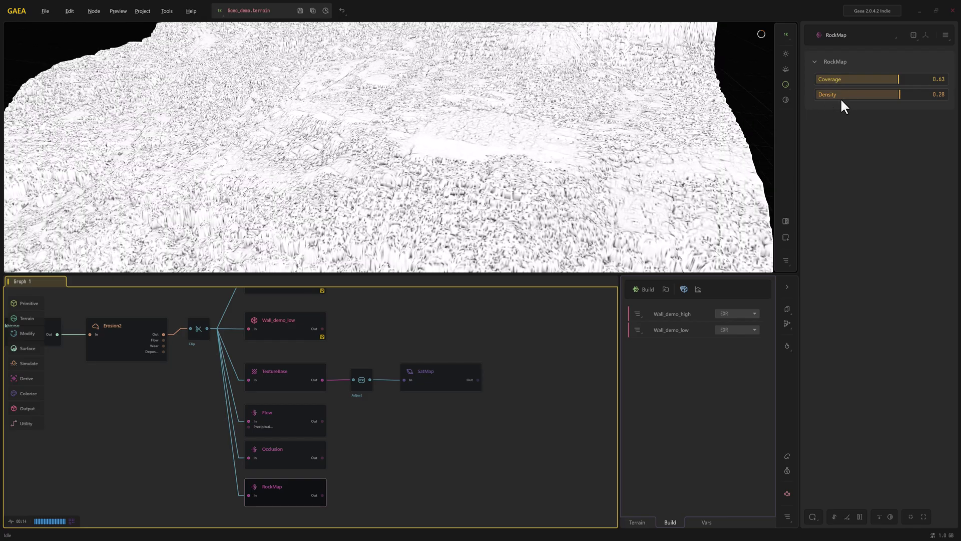
{"action": "left_click", "coordinate": [846, 95]}
{"action": "scroll", "coordinate": [485, 163], "scroll_direction": "up", "scroll_amount": 5}
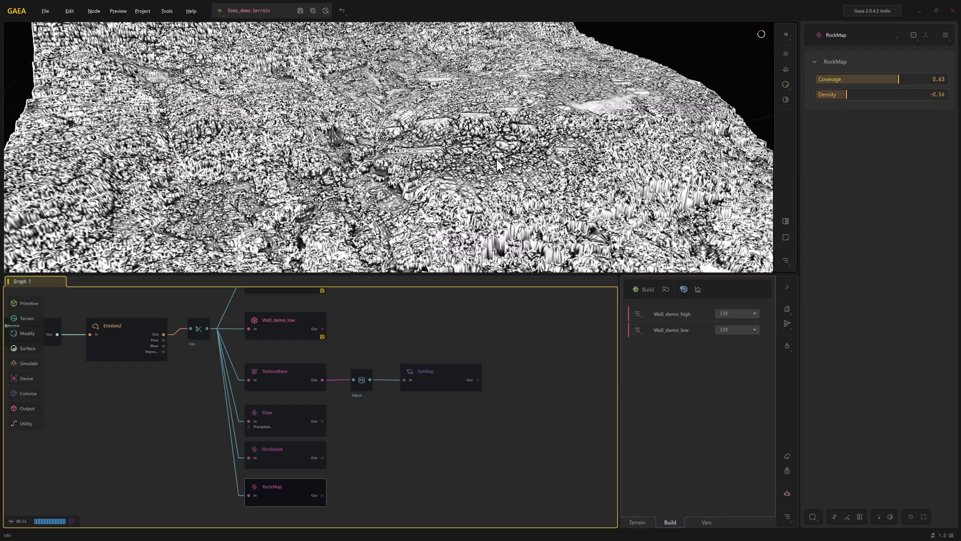
{"action": "scroll", "coordinate": [495, 159], "scroll_direction": "down", "scroll_amount": 8}
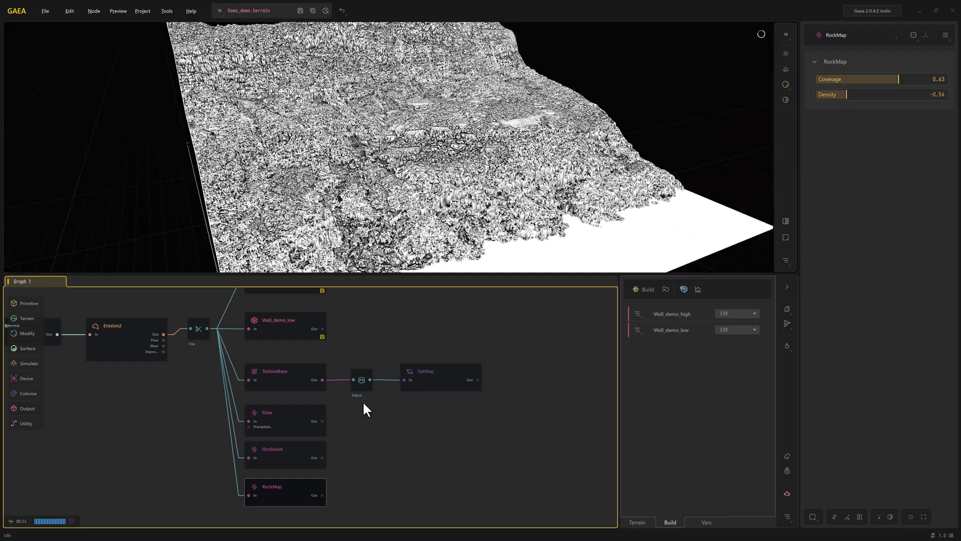
Add a Combine node taking Occlusion as first input and RockMap as second.
{"action": "left_click", "coordinate": [297, 444]}
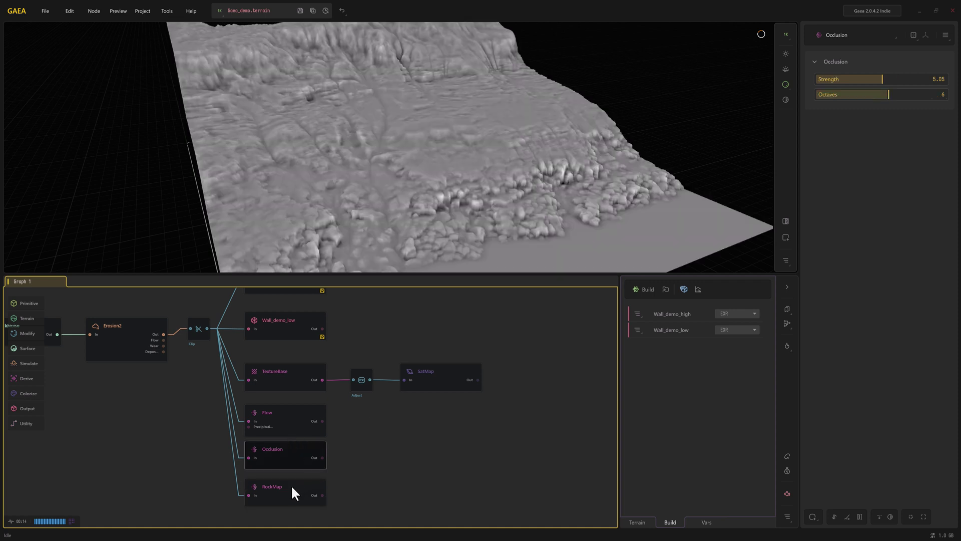
{"action": "left_click", "coordinate": [294, 490]}
{"action": "left_click", "coordinate": [293, 452]}
{"action": "left_click_drag", "start_coordinate": [322, 457], "coordinate": [362, 473]}
{"action": "type", "text": "comp"}
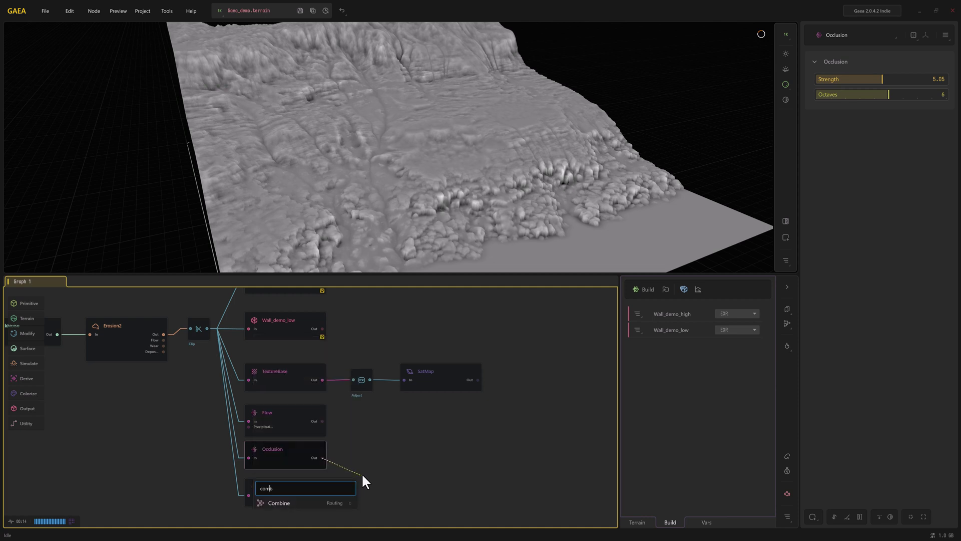
{"action": "left_click", "coordinate": [286, 500]}
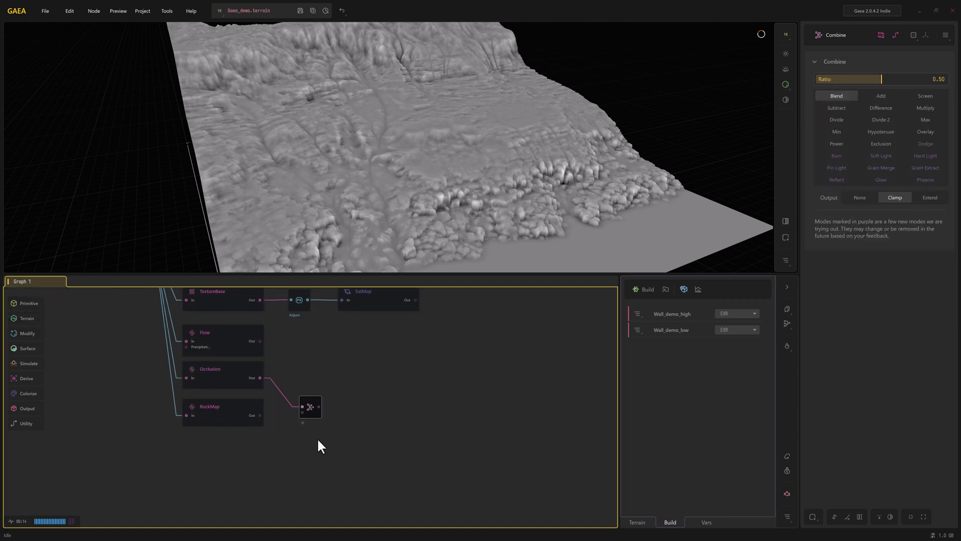
{"action": "left_click_drag", "start_coordinate": [307, 413], "coordinate": [300, 396]}
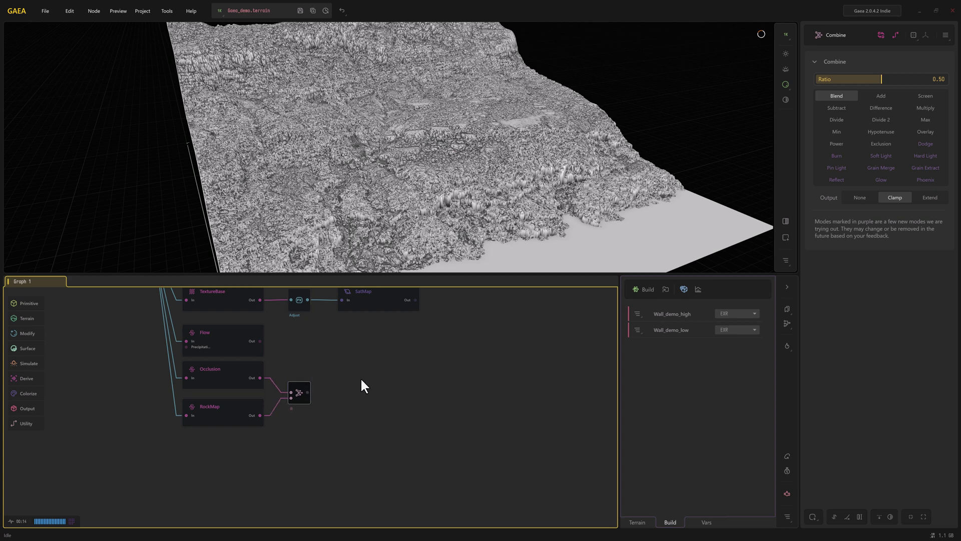
Compare the inputs and set the Combine blend mode to Multiply.
{"action": "left_click", "coordinate": [234, 378]}
{"action": "left_click", "coordinate": [235, 412]}
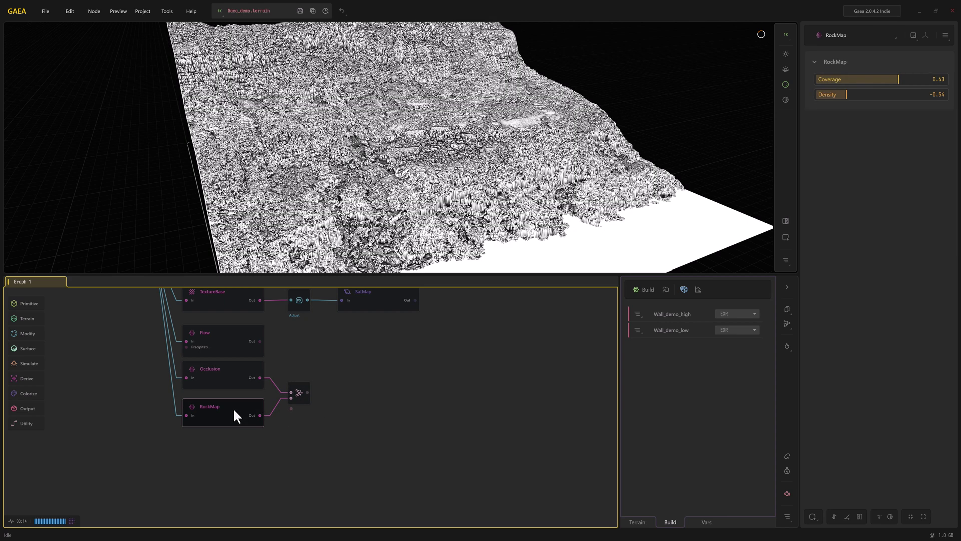
{"action": "left_click", "coordinate": [303, 398]}
{"action": "left_click_drag", "start_coordinate": [434, 198], "coordinate": [421, 210]}
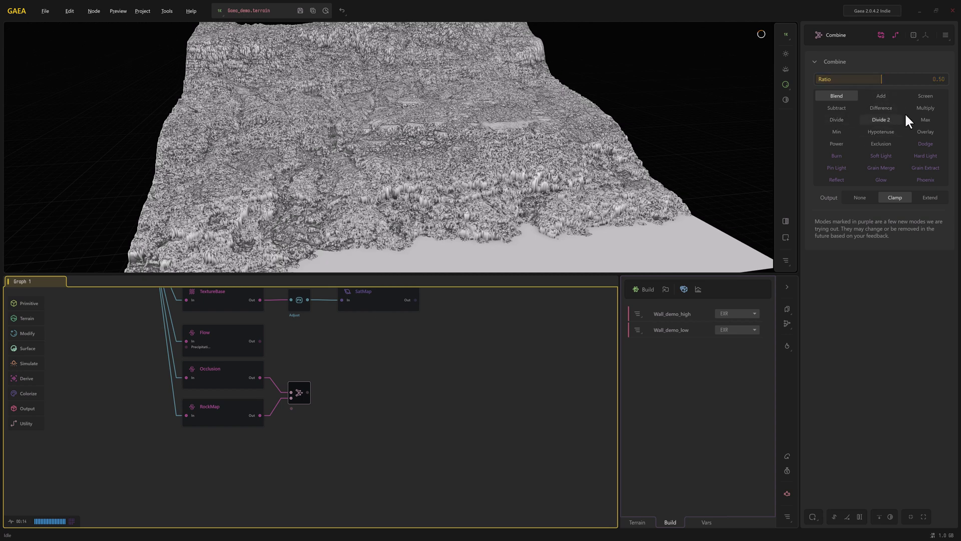
{"action": "left_click", "coordinate": [923, 106]}
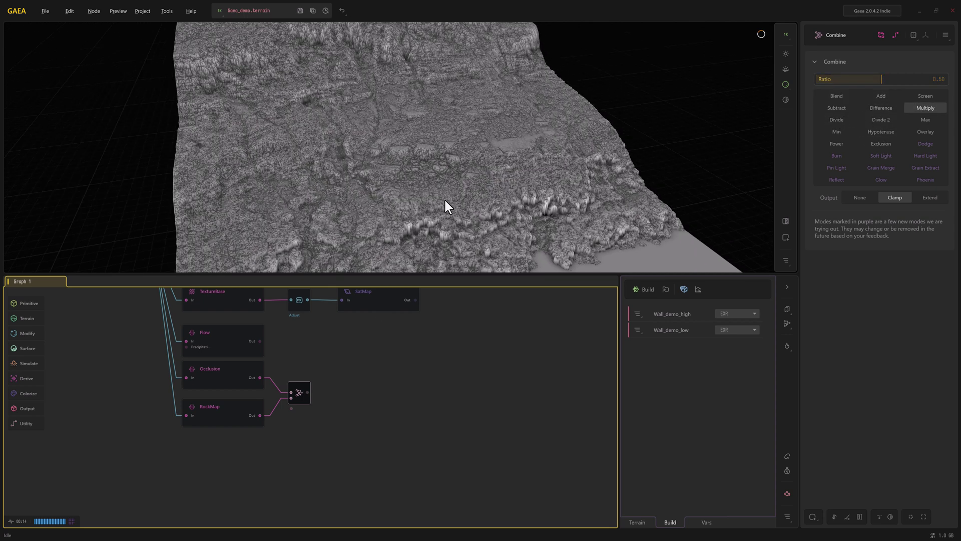
{"action": "left_click_drag", "start_coordinate": [445, 201], "coordinate": [442, 183]}
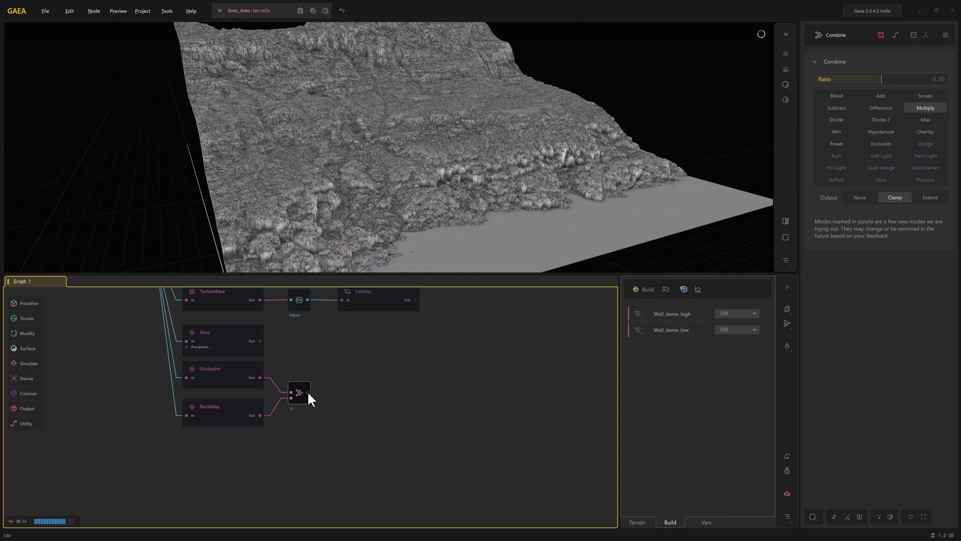
Add an Adjust node after Combine with Multiply boosted to 1.59.
{"action": "left_click_drag", "start_coordinate": [333, 393], "coordinate": [332, 393]}
{"action": "type", "text": "adjust"}
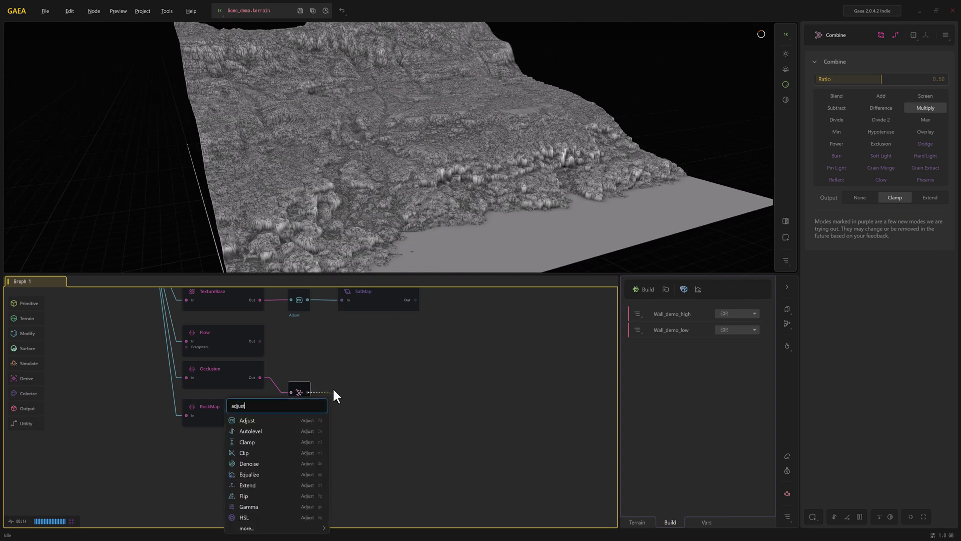
{"action": "left_click", "coordinate": [272, 421]}
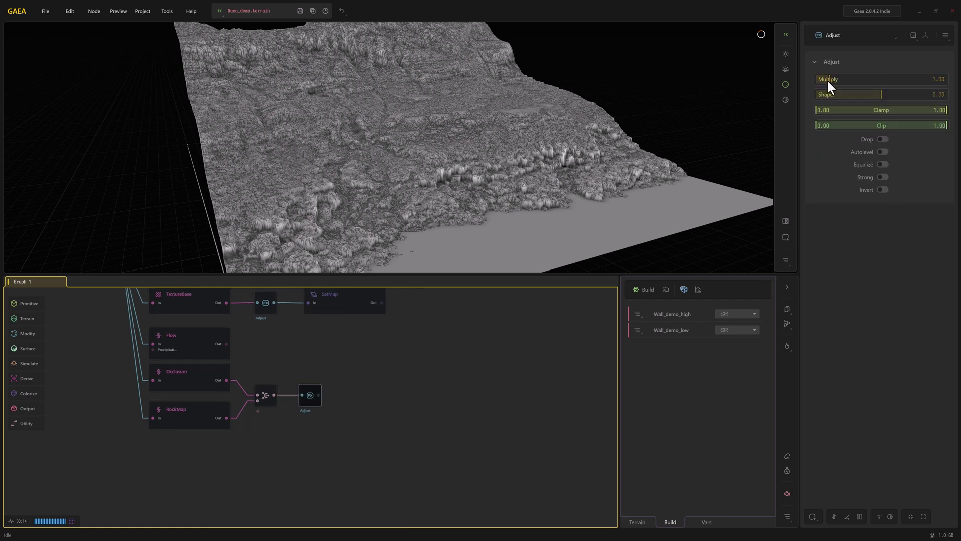
{"action": "mouse_move", "coordinate": [828, 80]}
{"action": "left_mouse_down"}
{"action": "mouse_move", "coordinate": [847, 80]}
{"action": "mouse_move", "coordinate": [837, 78]}
{"action": "left_mouse_up"}
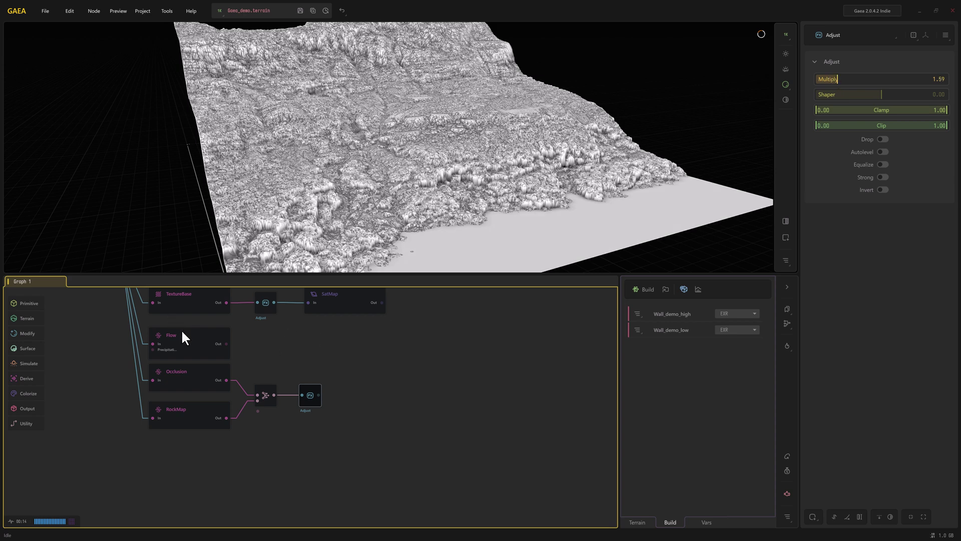
{"action": "left_click", "coordinate": [186, 338]}
{"action": "left_click", "coordinate": [311, 391]}
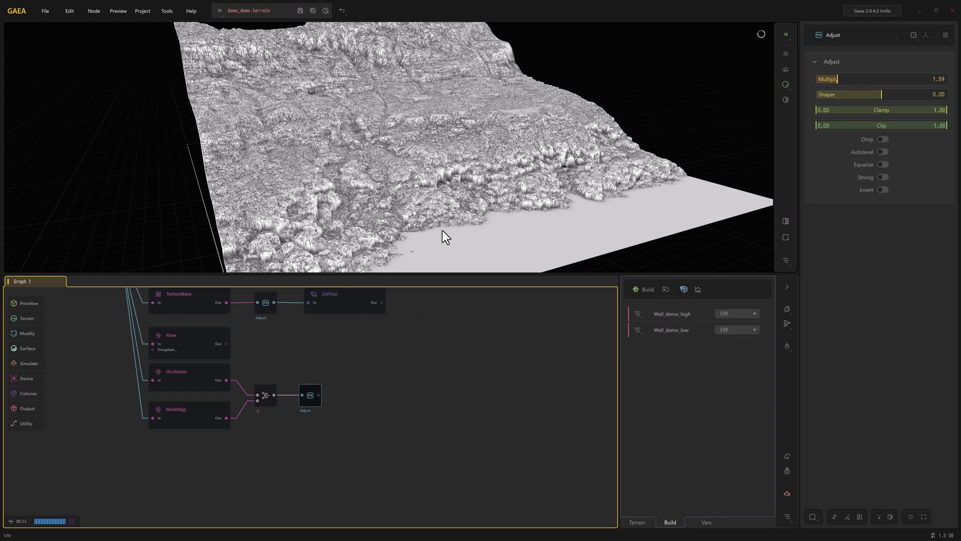
{"action": "mouse_move", "coordinate": [440, 195]}
{"action": "left_mouse_down"}
{"action": "mouse_move", "coordinate": [417, 218]}
{"action": "mouse_move", "coordinate": [421, 193]}
{"action": "left_mouse_up"}
Retune TextureBase to Slope 0.09, Flows 0.12, Soil 0.69, Patches 0.75, Chaos 0.48.
{"action": "left_click", "coordinate": [296, 336]}
{"action": "middle_click_drag", "start_coordinate": [341, 379], "coordinate": [325, 419]}
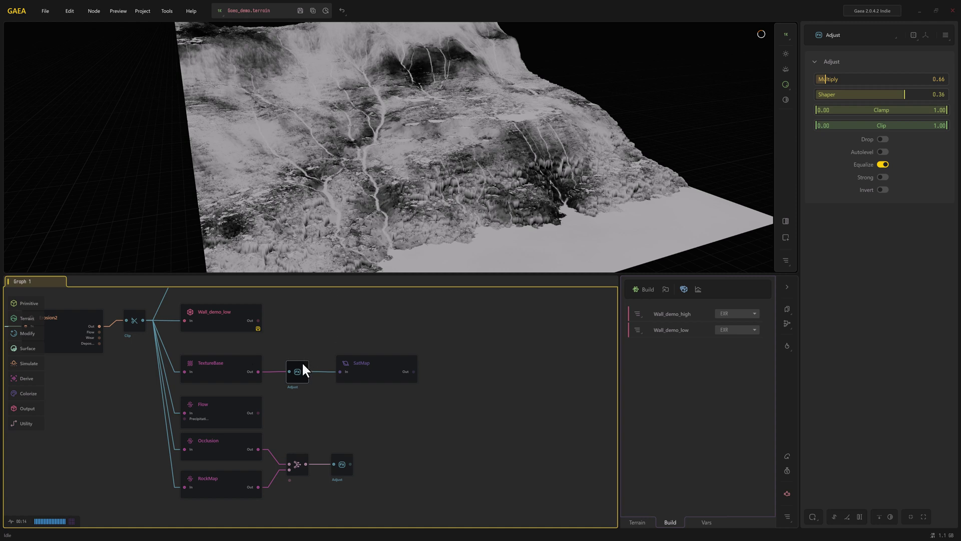
{"action": "left_click", "coordinate": [237, 365]}
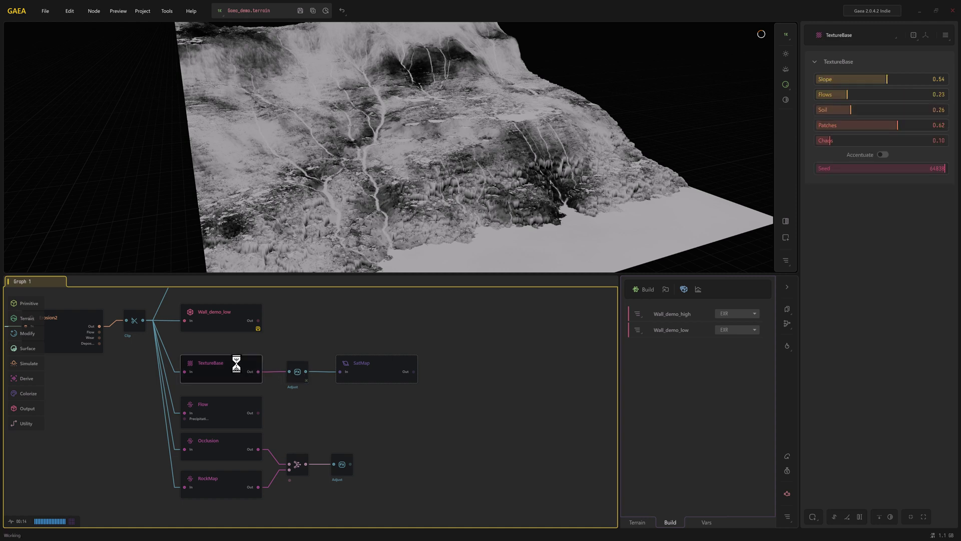
{"action": "left_click_drag", "start_coordinate": [861, 125], "coordinate": [832, 95]}
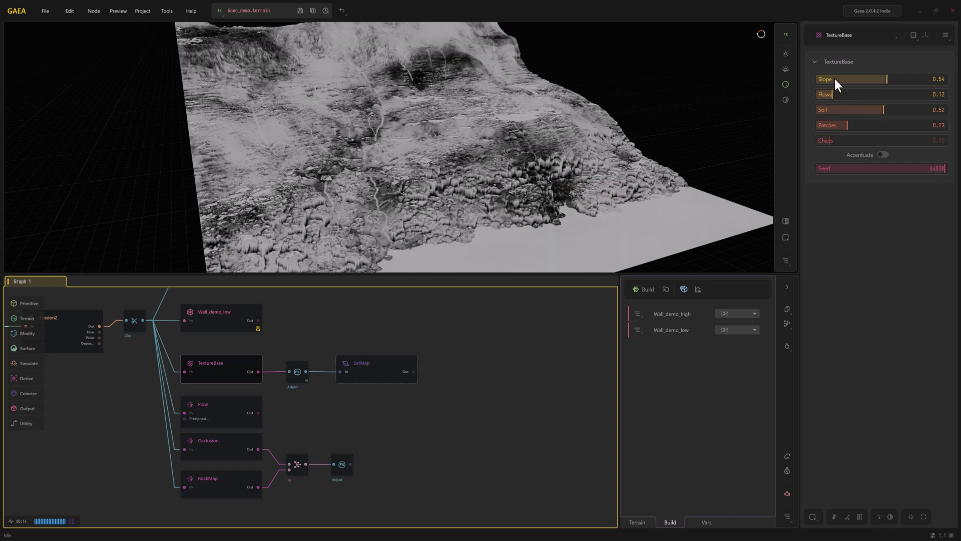
{"action": "left_click", "coordinate": [829, 80]}
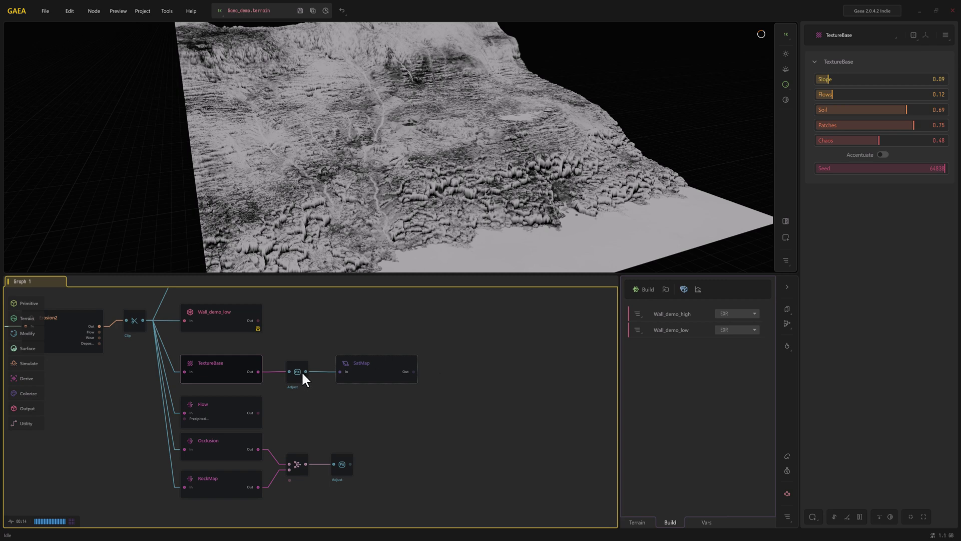
Add a second SatMap node fed by the Adjust after Combine.
{"action": "left_click", "coordinate": [300, 380]}
{"action": "left_click", "coordinate": [359, 380]}
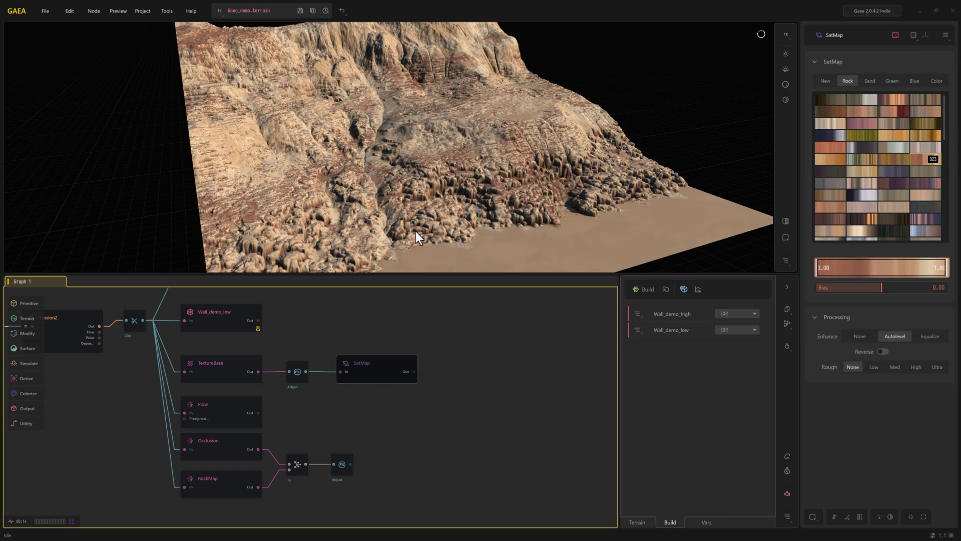
{"action": "left_click_drag", "start_coordinate": [461, 194], "coordinate": [431, 208]}
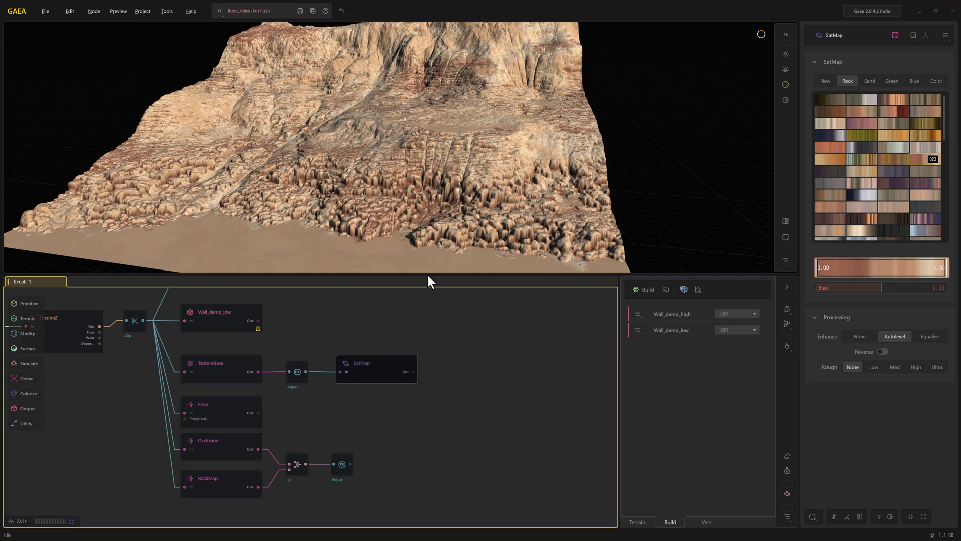
{"action": "left_click", "coordinate": [337, 456]}
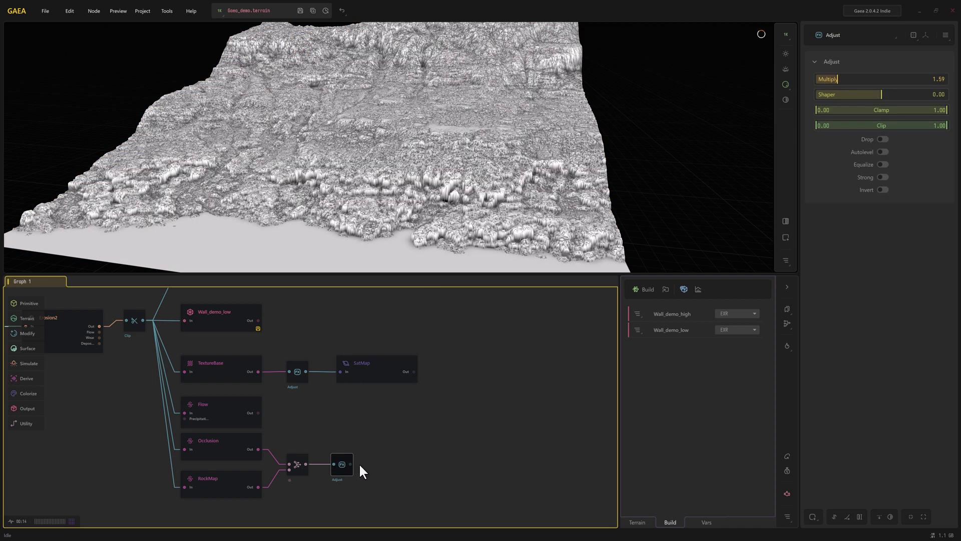
{"action": "left_click_drag", "start_coordinate": [372, 462], "coordinate": [372, 462]}
{"action": "type", "text": "sat"}
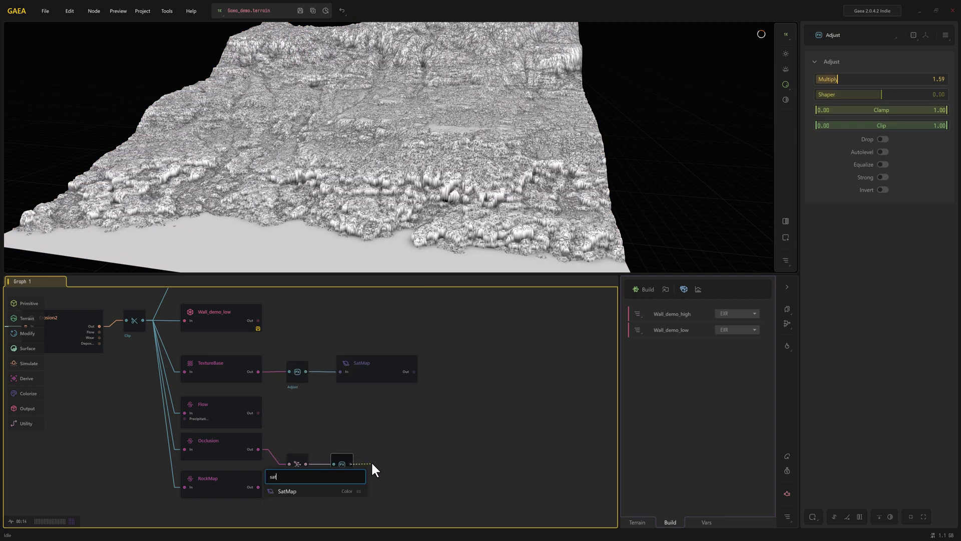
{"action": "left_click", "coordinate": [302, 490]}
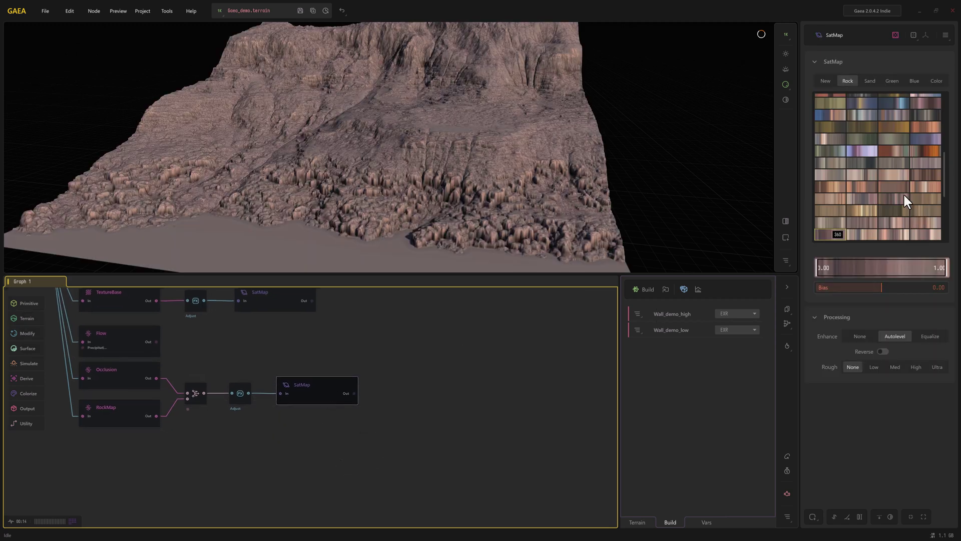
Colour it with Sand gradient 314 for pale grey-white cliffs.
{"action": "left_click", "coordinate": [864, 188]}
{"action": "left_click", "coordinate": [870, 80]}
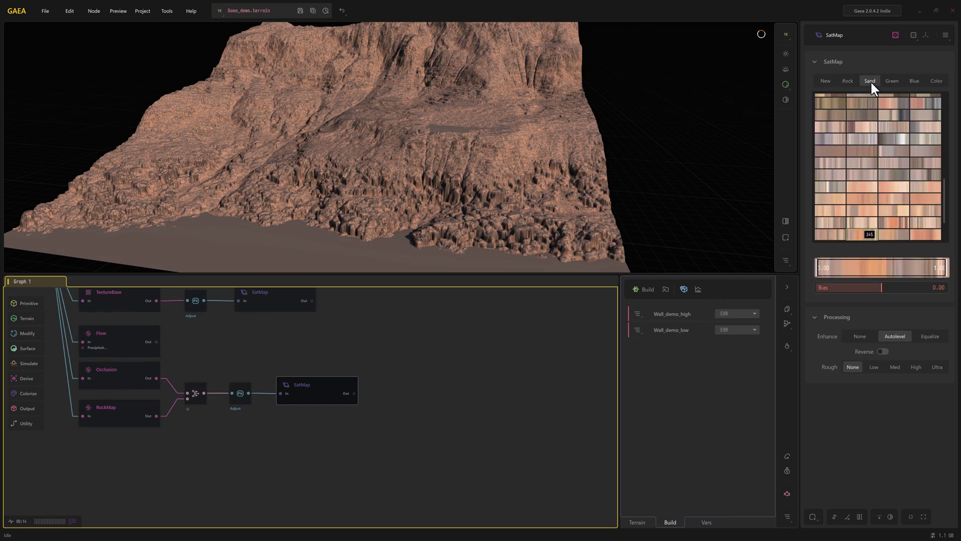
{"action": "left_click", "coordinate": [861, 209]}
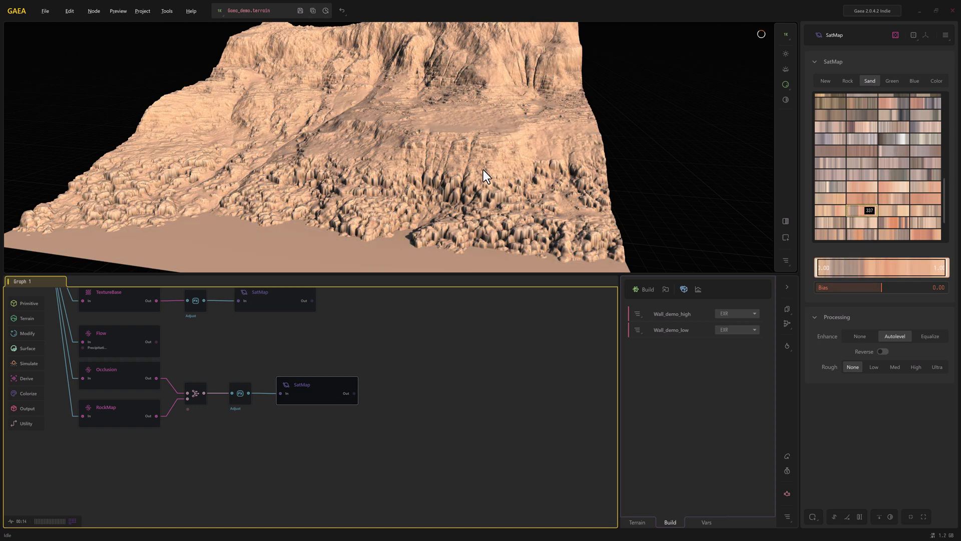
{"action": "key", "text": "alt"}
{"action": "left_click", "coordinate": [896, 140]}
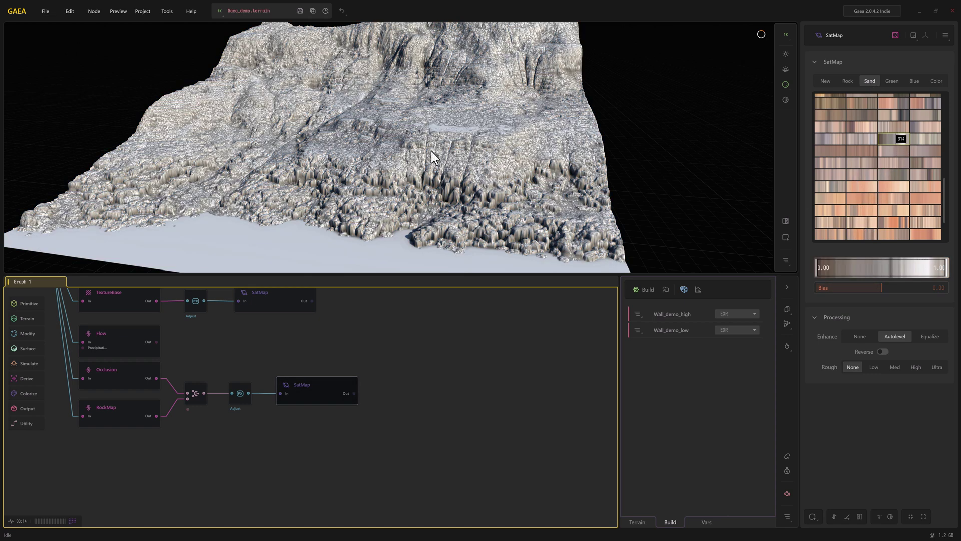
{"action": "scroll", "coordinate": [424, 175], "scroll_direction": "up", "scroll_amount": 2}
{"action": "scroll", "coordinate": [439, 170], "scroll_direction": "down", "scroll_amount": 3}
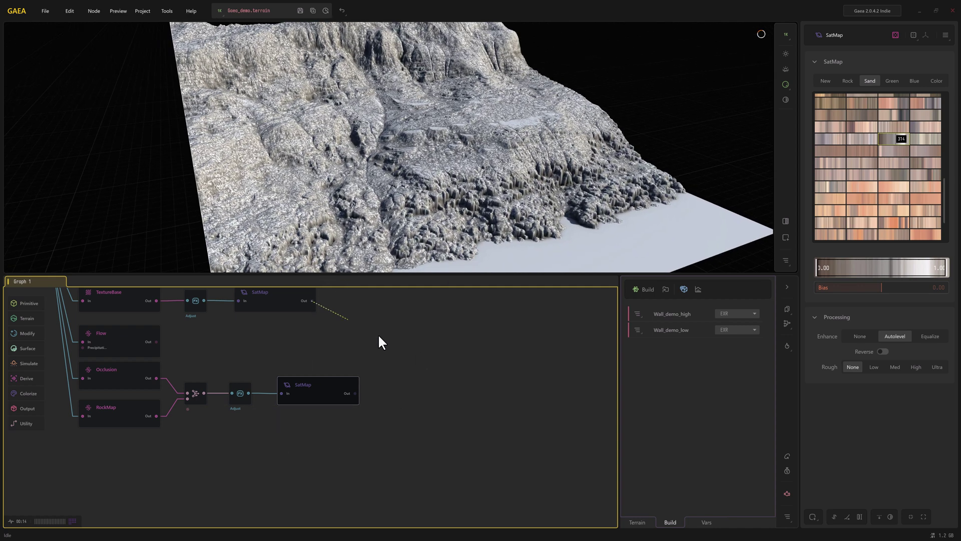
Add a Combine node fed by the upper SatMap's output.
{"action": "left_click_drag", "start_coordinate": [379, 336], "coordinate": [380, 336]}
{"action": "type", "text": "combi"}
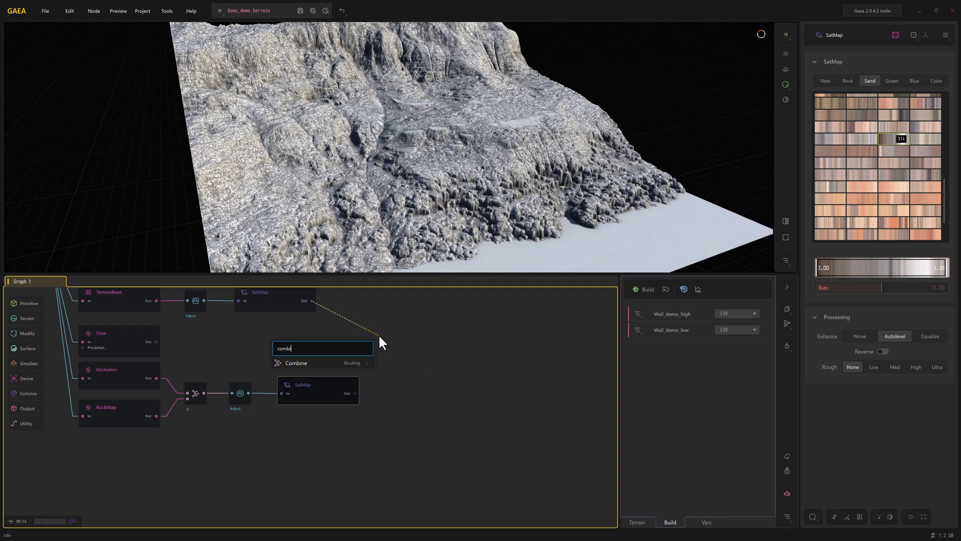
{"action": "left_click", "coordinate": [358, 362]}
{"action": "middle_click_drag", "start_coordinate": [358, 362], "coordinate": [299, 410]}
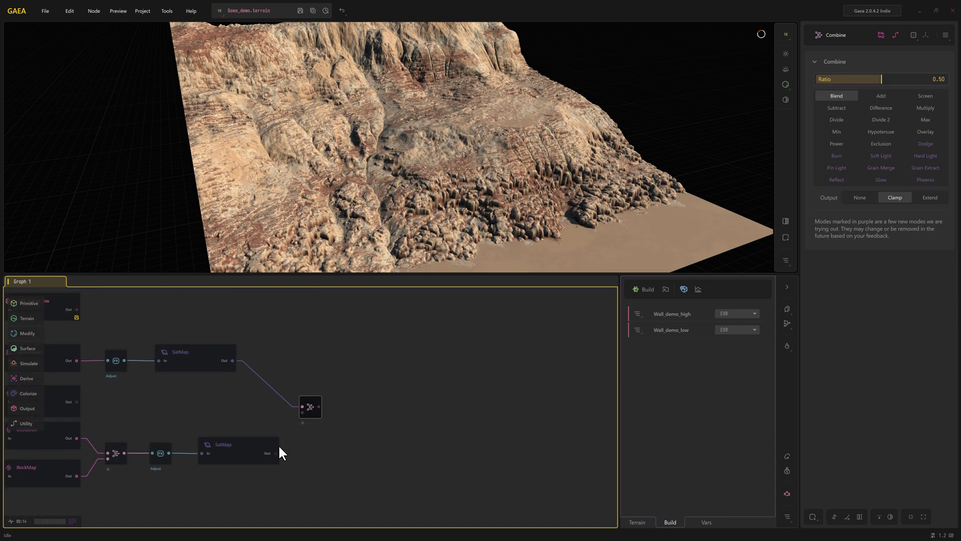
Plug the lower SatMap into Combine's second input and preview the blended colours.
{"action": "left_click_drag", "start_coordinate": [281, 453], "coordinate": [302, 422]}
{"action": "left_click_drag", "start_coordinate": [265, 460], "coordinate": [283, 466]}
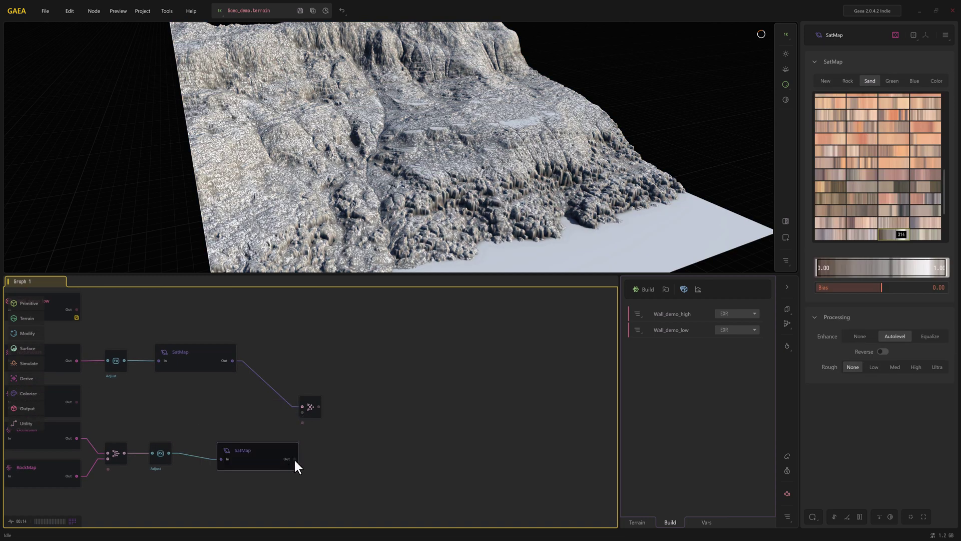
{"action": "left_click_drag", "start_coordinate": [303, 419], "coordinate": [332, 409]}
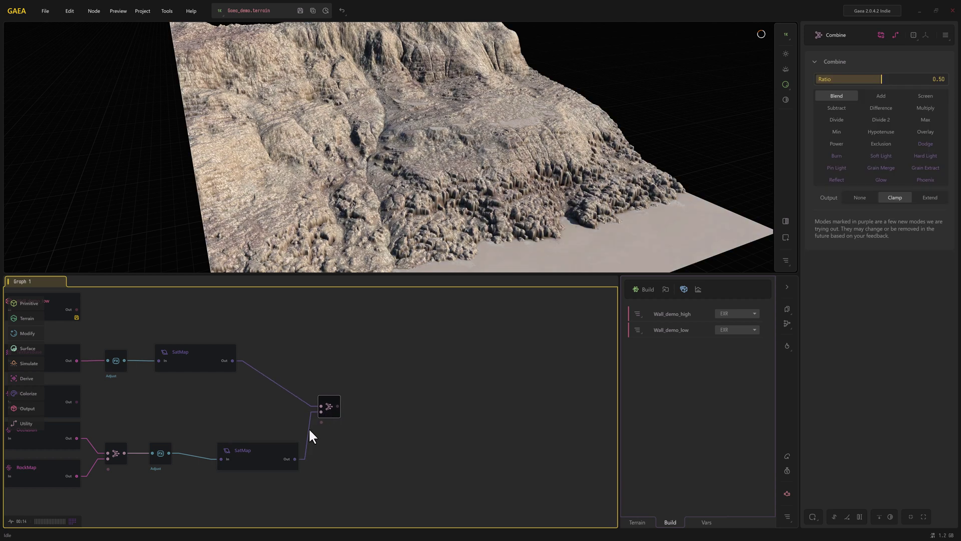
{"action": "left_click_drag", "start_coordinate": [251, 445], "coordinate": [235, 439]}
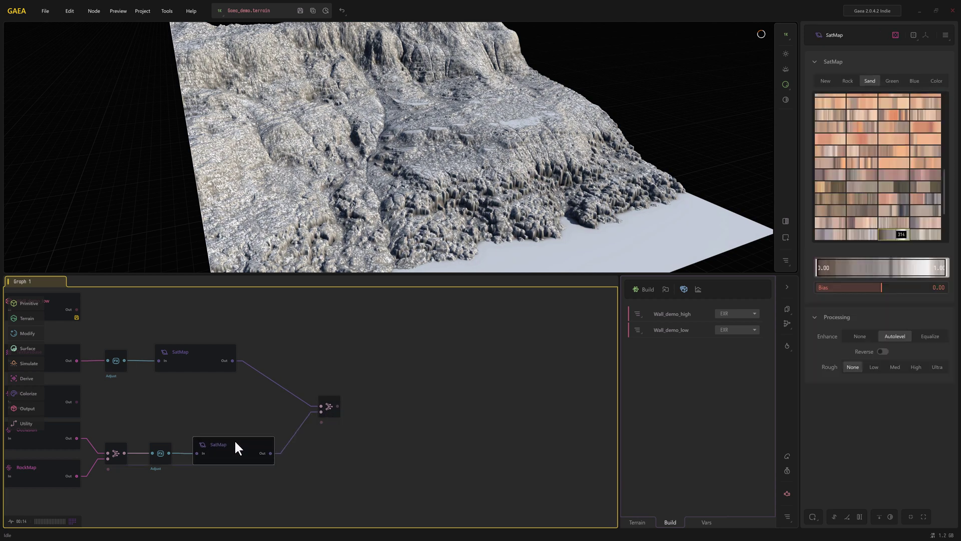
{"action": "left_click", "coordinate": [330, 408]}
{"action": "scroll", "coordinate": [500, 155], "scroll_direction": "up", "scroll_amount": 5}
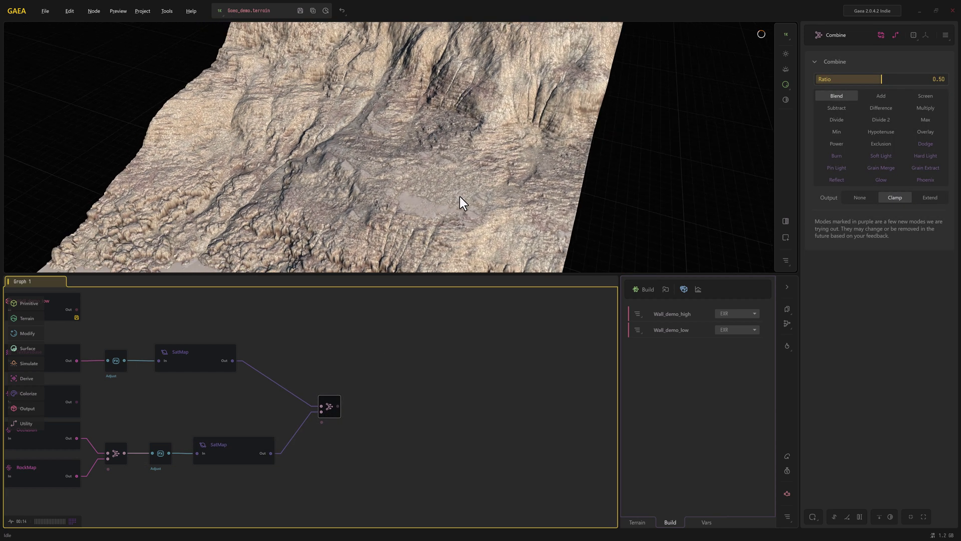
{"action": "scroll", "coordinate": [455, 175], "scroll_direction": "down", "scroll_amount": 5}
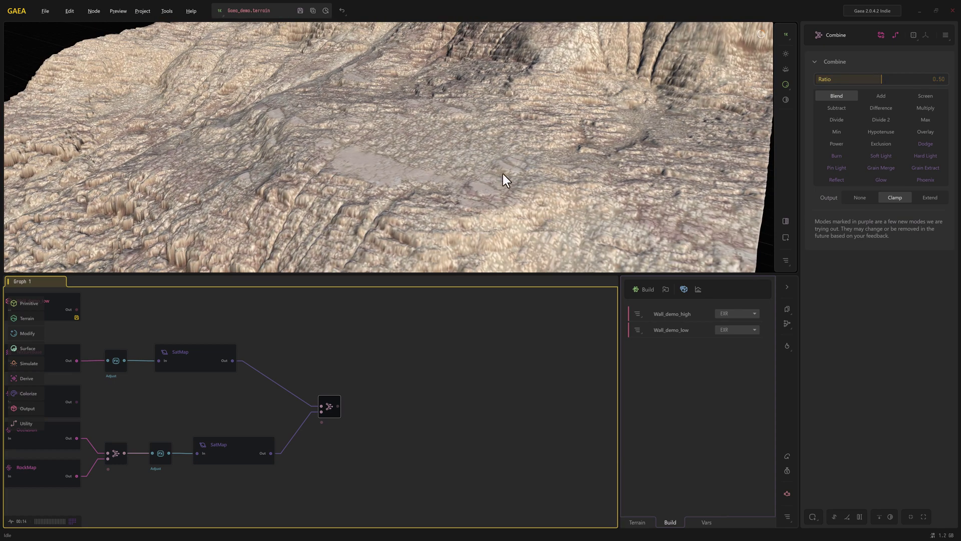
{"action": "scroll", "coordinate": [502, 173], "scroll_direction": "up", "scroll_amount": 5}
{"action": "scroll", "coordinate": [477, 173], "scroll_direction": "down", "scroll_amount": 5}
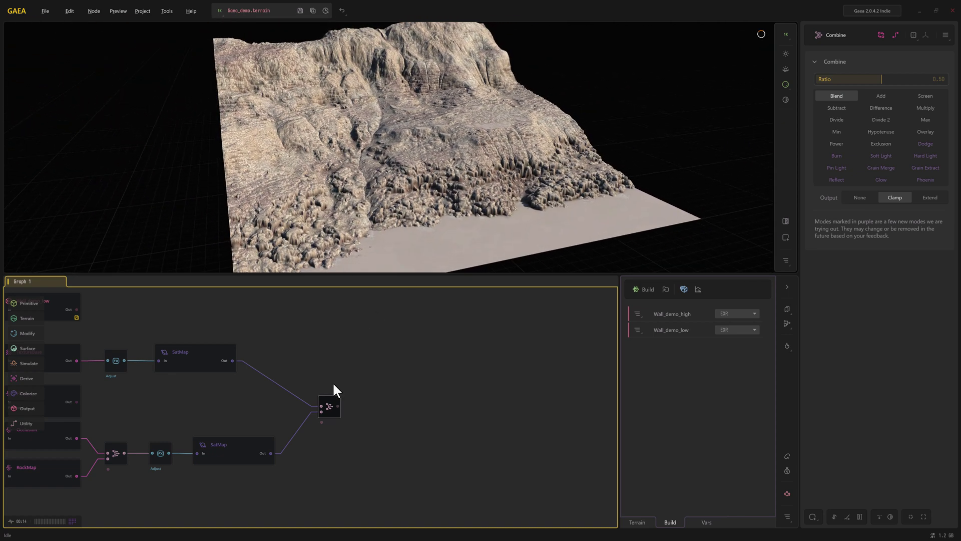
Mark the Combine output for export and rename its build entry 'Color'.
{"action": "right_click", "coordinate": [332, 397]}
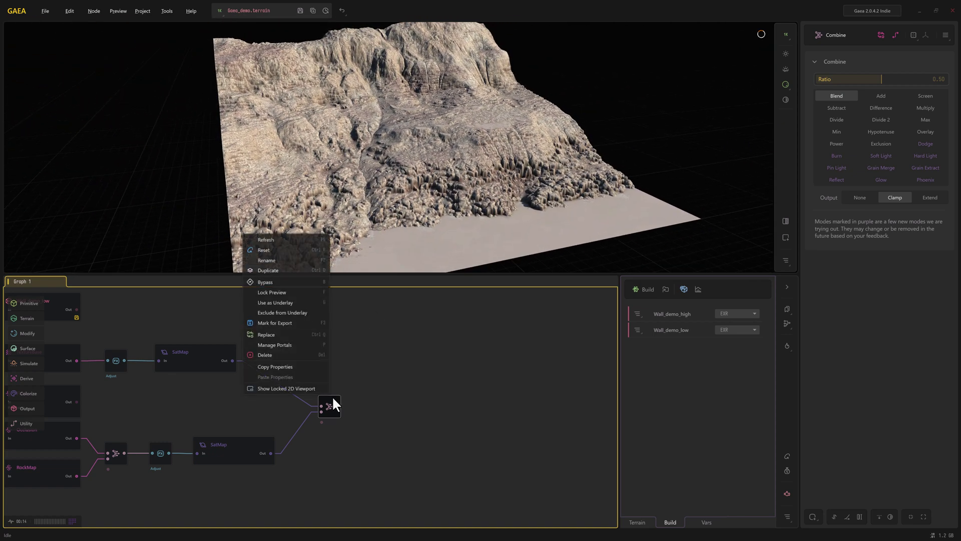
{"action": "left_click", "coordinate": [274, 323]}
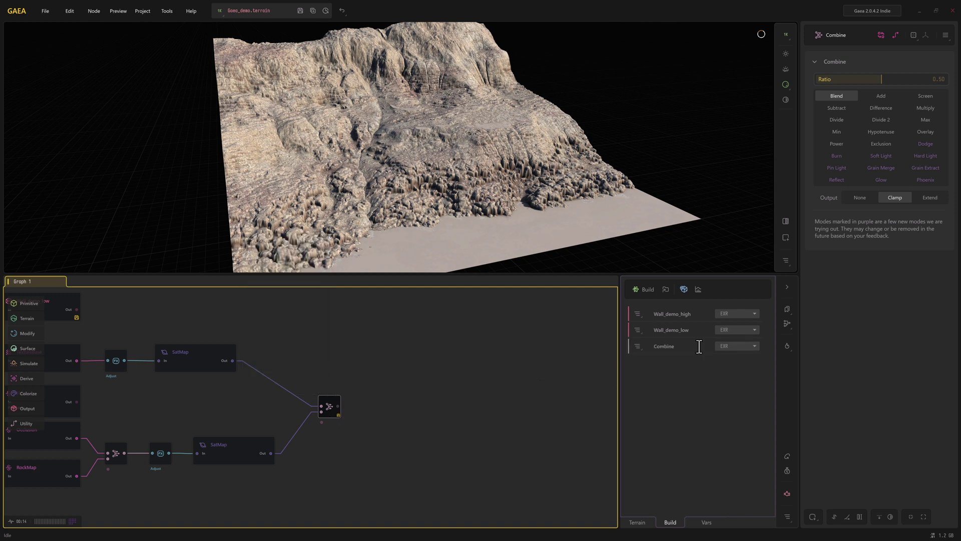
{"action": "double_click", "coordinate": [667, 346]}
{"action": "type", "text": "Color"}
{"action": "left_click", "coordinate": [467, 368]}
Check the upper SatMap's palette and preview the TextureBase output.
{"action": "left_click", "coordinate": [200, 359]}
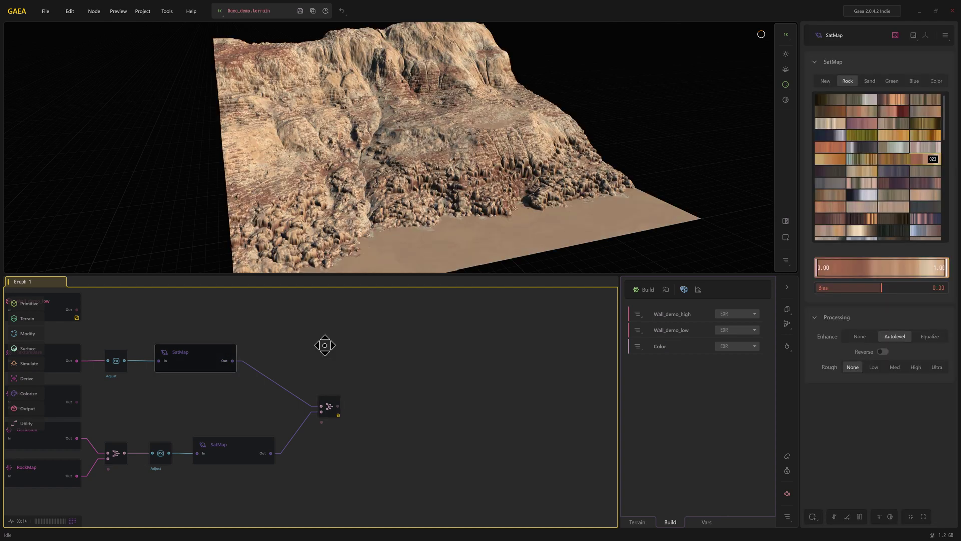
{"action": "middle_click_drag", "start_coordinate": [322, 343], "coordinate": [397, 371]}
{"action": "left_click", "coordinate": [191, 371]}
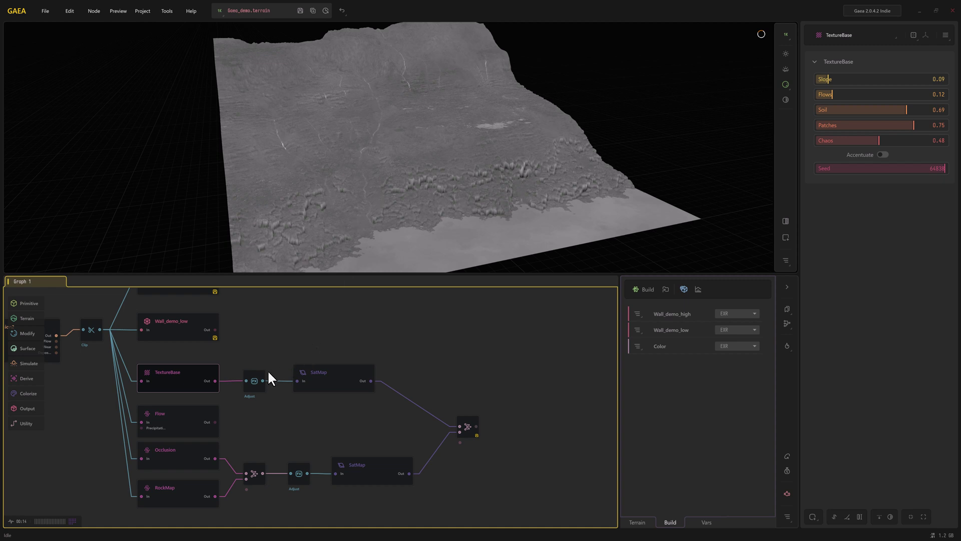
Add an Export node fed by the Adjust after TextureBase.
{"action": "left_click", "coordinate": [255, 380]}
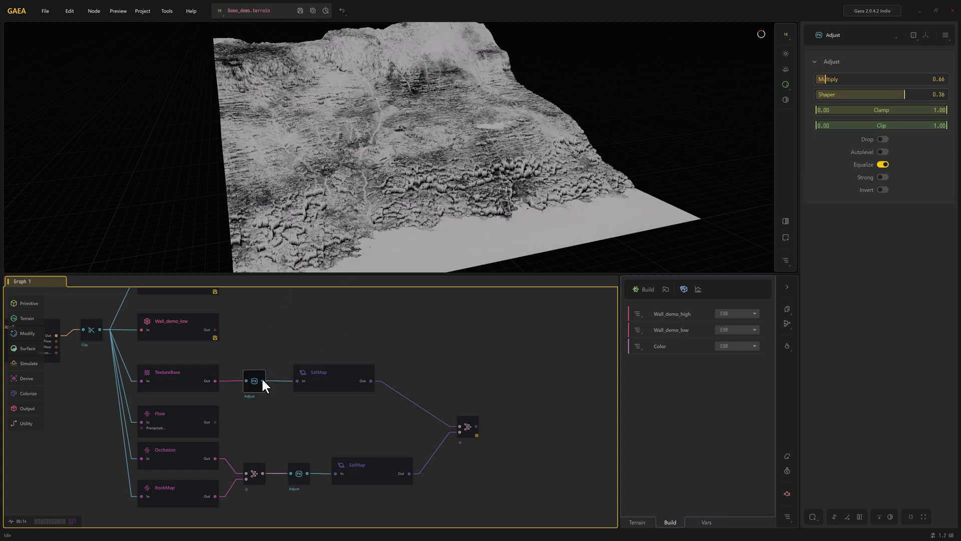
{"action": "type", "text": "ex"}
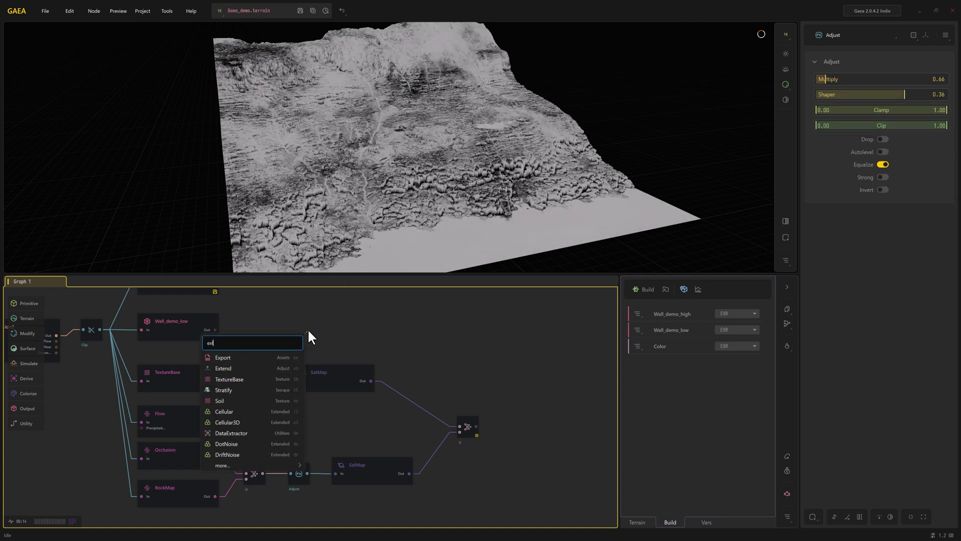
{"action": "type", "text": "lpo"}
{"action": "left_click", "coordinate": [257, 352]}
{"action": "left_click_drag", "start_coordinate": [320, 413], "coordinate": [307, 385]}
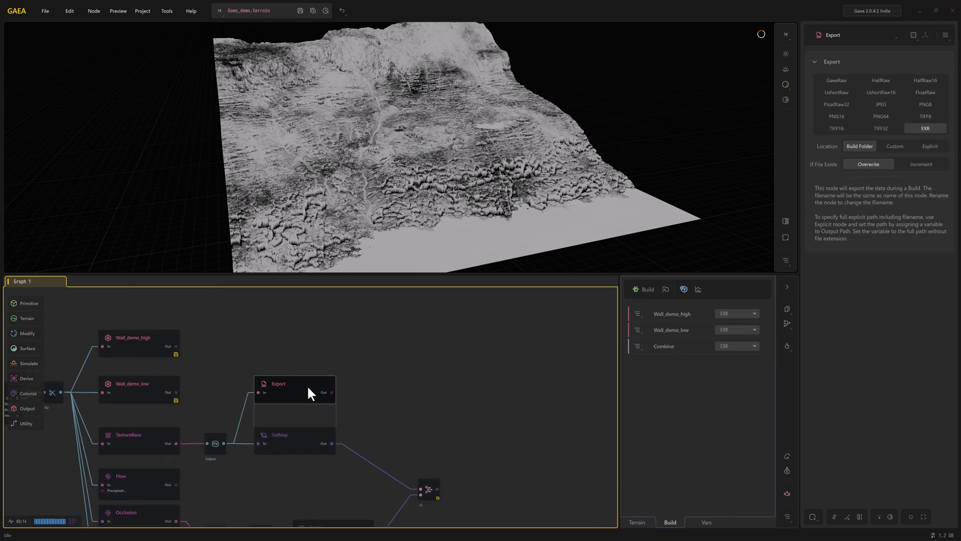
Mark the Export node for export and name its build entry 'Mask'.
{"action": "right_click", "coordinate": [307, 385]}
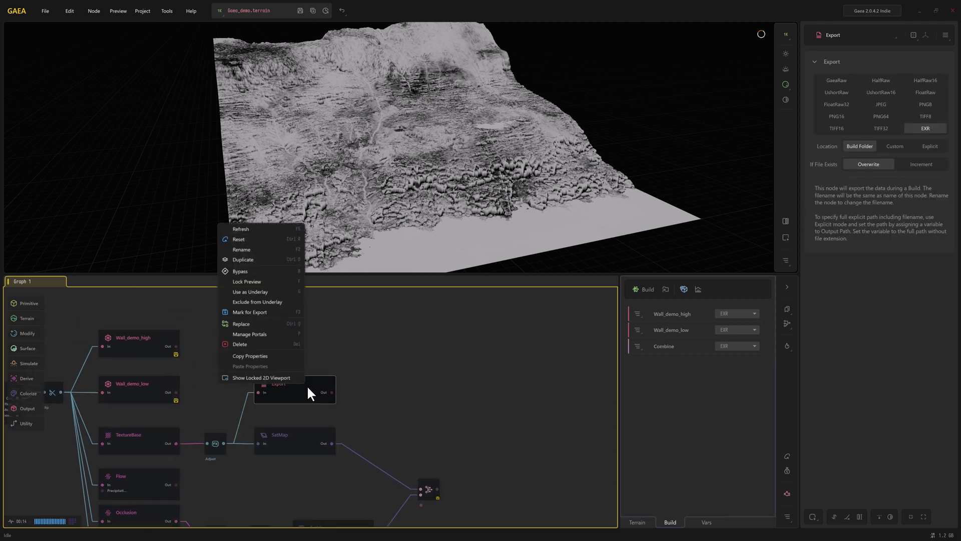
{"action": "left_click", "coordinate": [258, 311]}
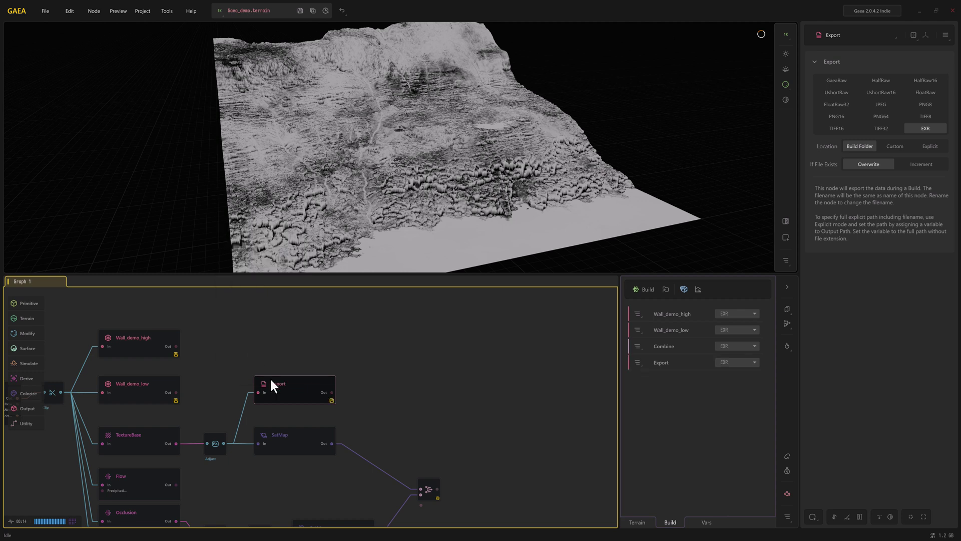
{"action": "double_click", "coordinate": [660, 363]}
{"action": "type", "text": "Mask"}
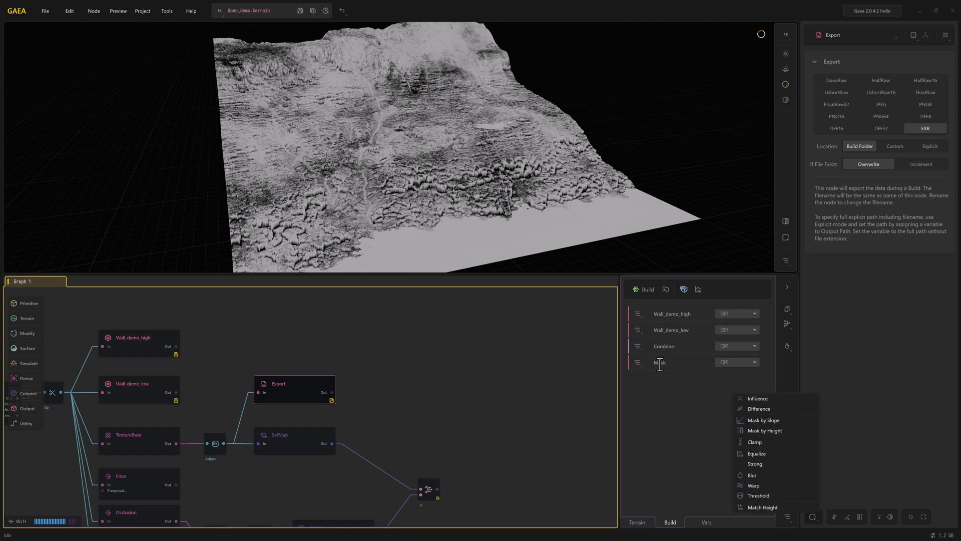
{"action": "left_click", "coordinate": [719, 392]}
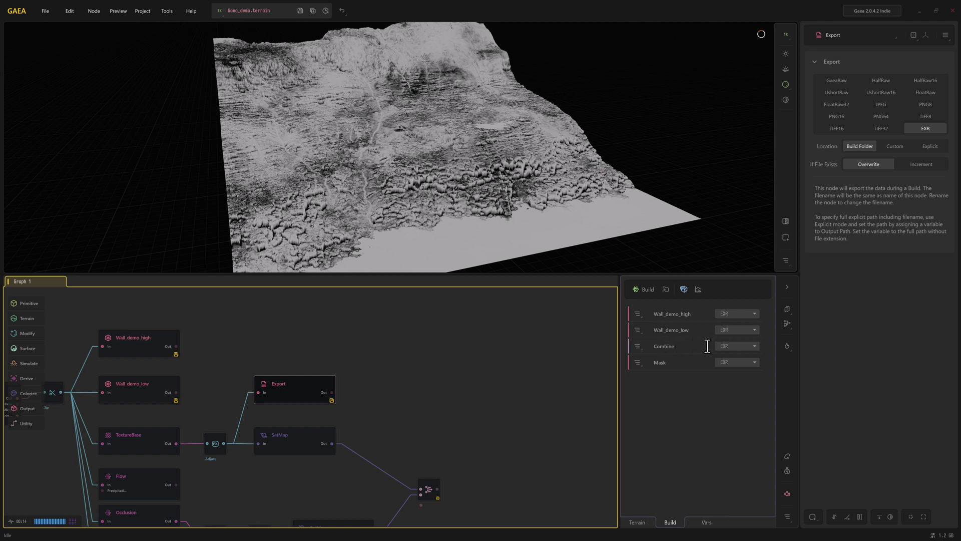
Set the Color and Mask export formats to PNG8.
{"action": "double_click", "coordinate": [665, 345]}
{"action": "type", "text": "Color"}
{"action": "left_click", "coordinate": [740, 346]}
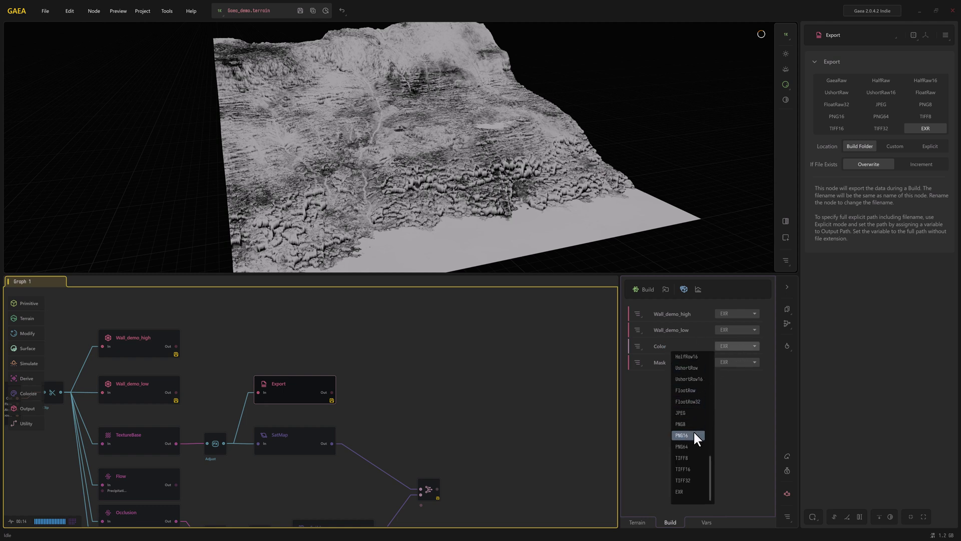
{"action": "left_click", "coordinate": [693, 424]}
{"action": "left_click", "coordinate": [735, 361]}
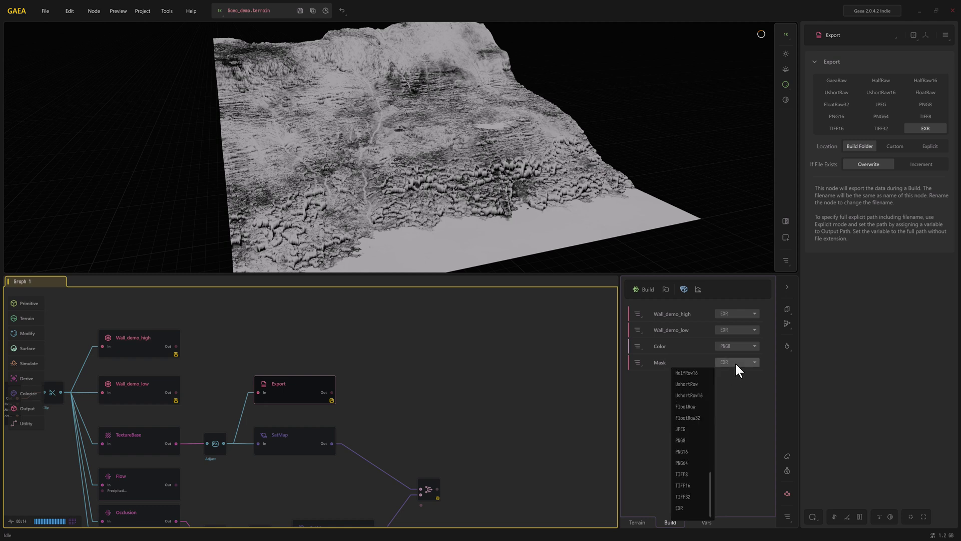
{"action": "left_click", "coordinate": [687, 441]}
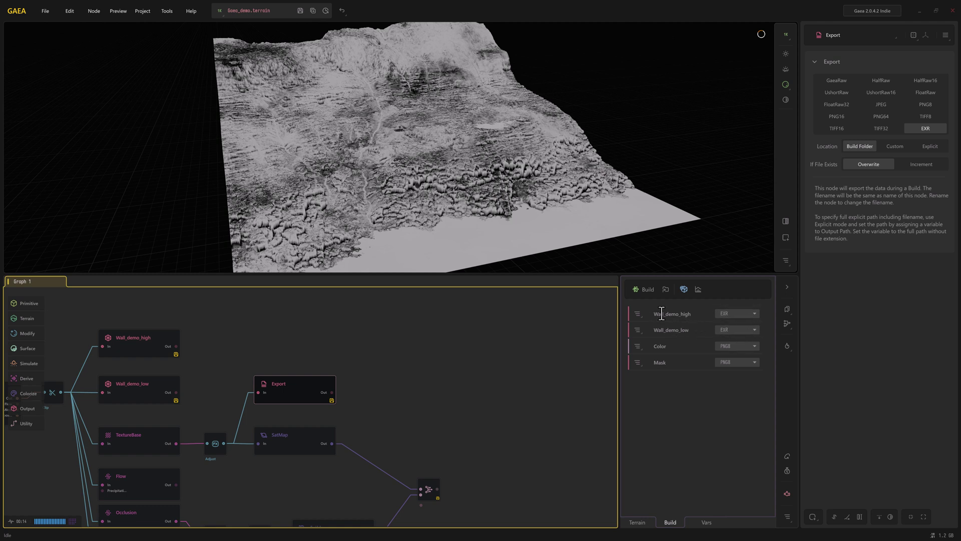
Keep Wall_demo_high on EXR and preview the coloured terrain from Combine.
{"action": "left_click", "coordinate": [748, 314]}
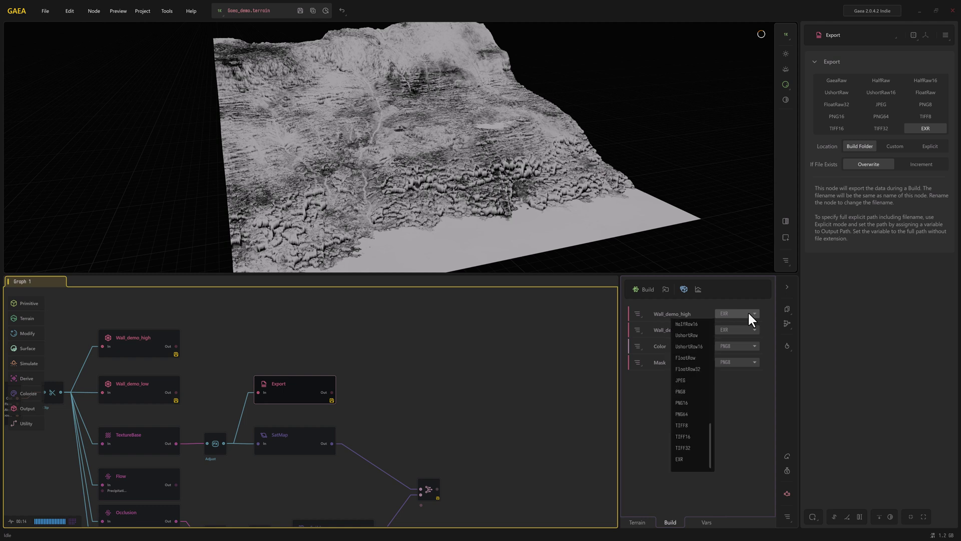
{"action": "left_click", "coordinate": [725, 430]}
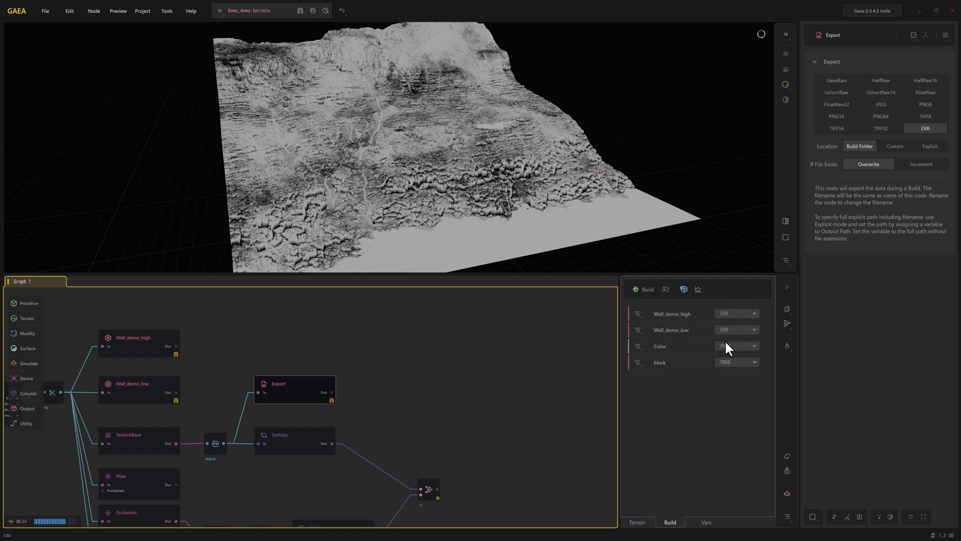
{"action": "scroll", "coordinate": [473, 369], "scroll_direction": "down", "scroll_amount": 5}
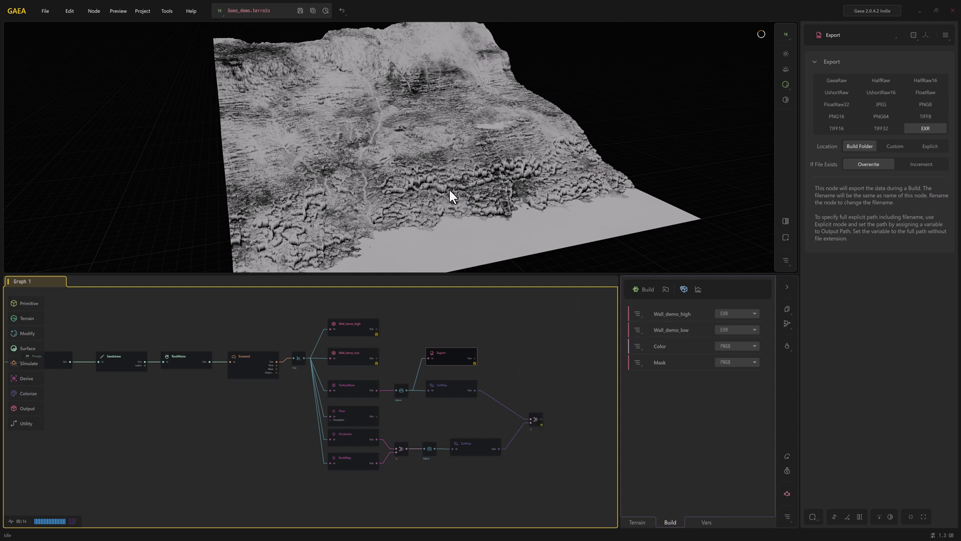
{"action": "left_click", "coordinate": [535, 419]}
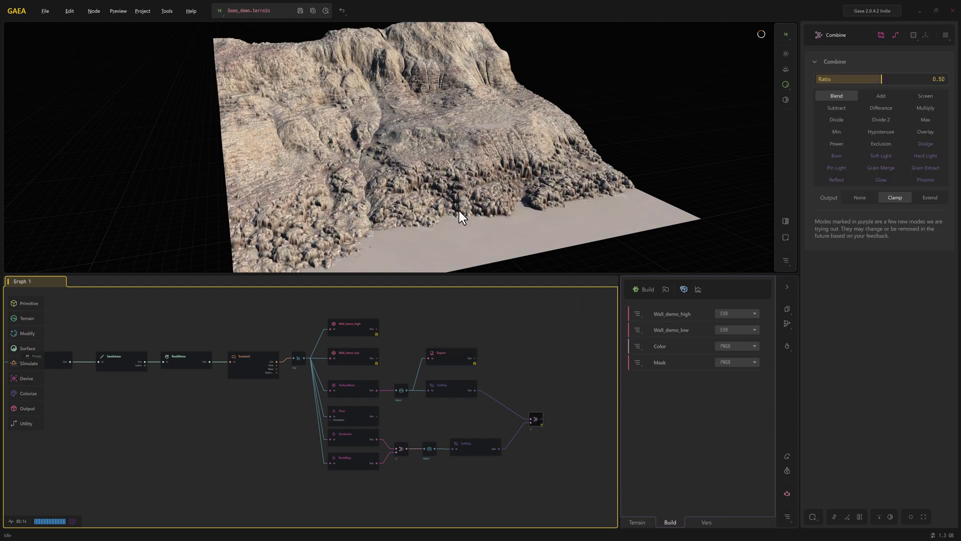
{"action": "mouse_move", "coordinate": [459, 211]}
{"action": "left_mouse_down"}
{"action": "mouse_move", "coordinate": [447, 207]}
{"action": "mouse_move", "coordinate": [457, 209]}
{"action": "left_mouse_up"}
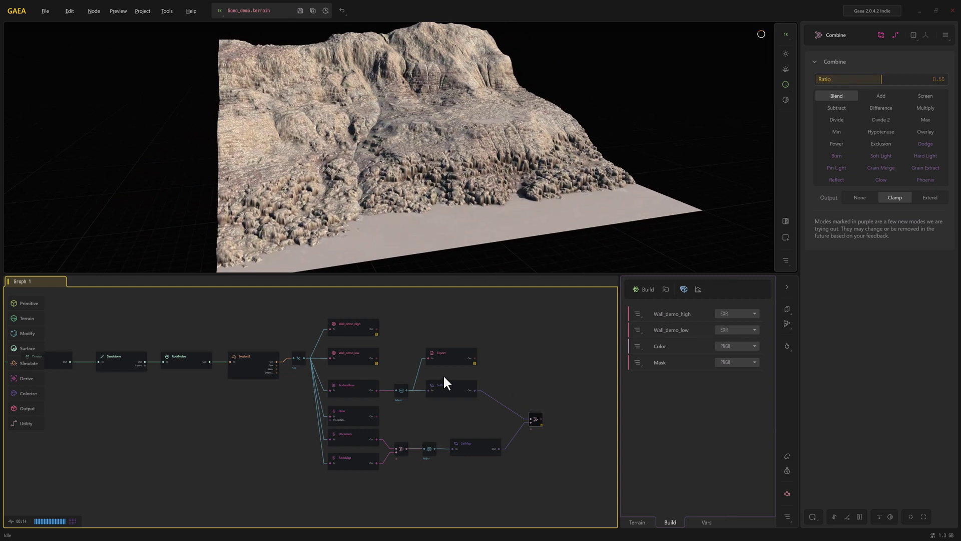